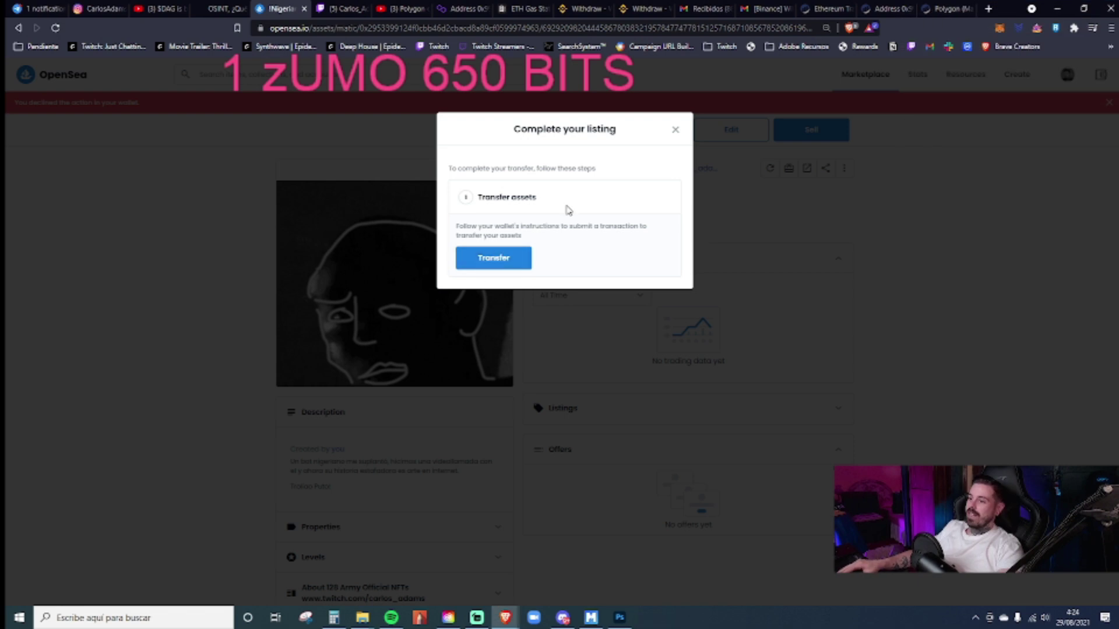
- Dismiss the pending wallet-confirmation and Transfer dialogs on the !Nigeriano Bot page
left_click(676, 129)
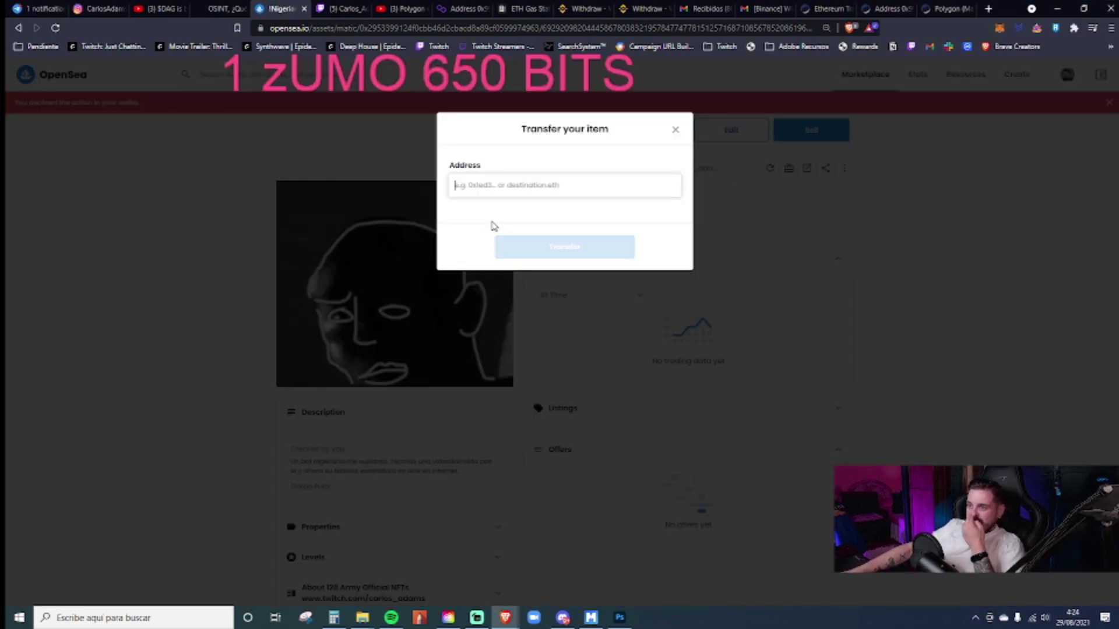
left_click(675, 130)
scroll(784, 337, "down", 6)
scroll(784, 338, "up", 5)
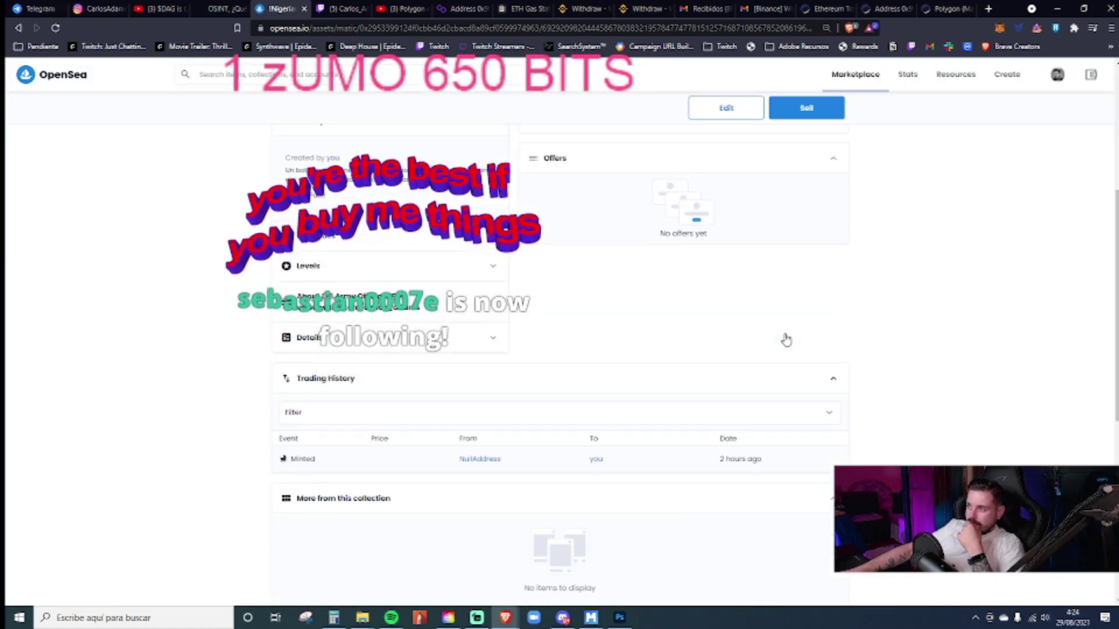
scroll(786, 340, "up", 1)
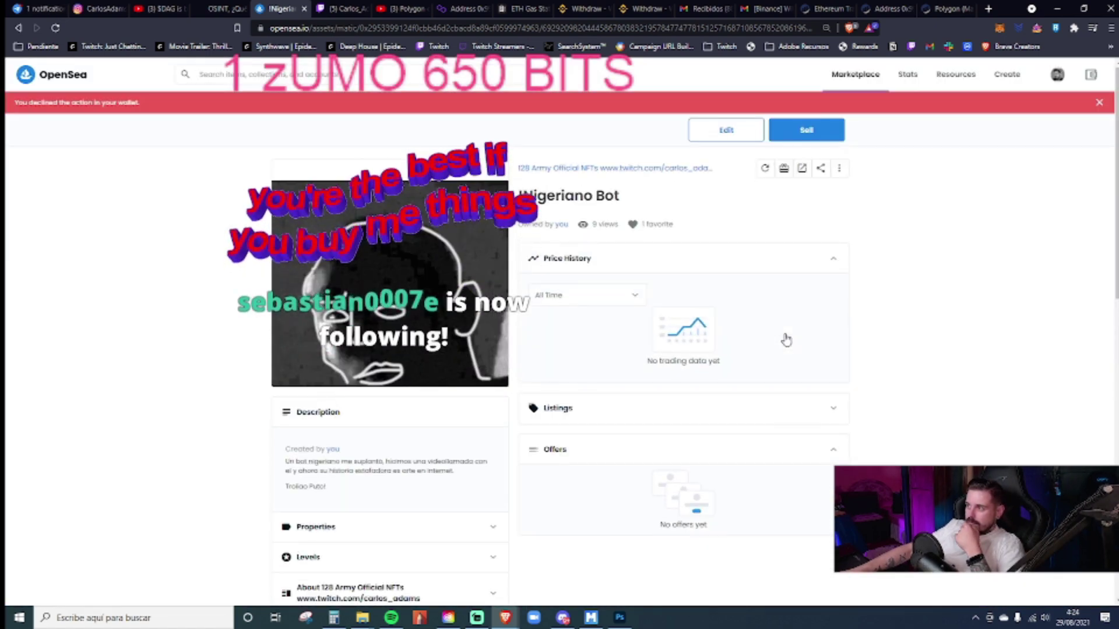
- Look over the item's Edit settings, then go back to the !Nigeriano Bot item page
left_click(726, 131)
scroll(837, 381, "down", 10)
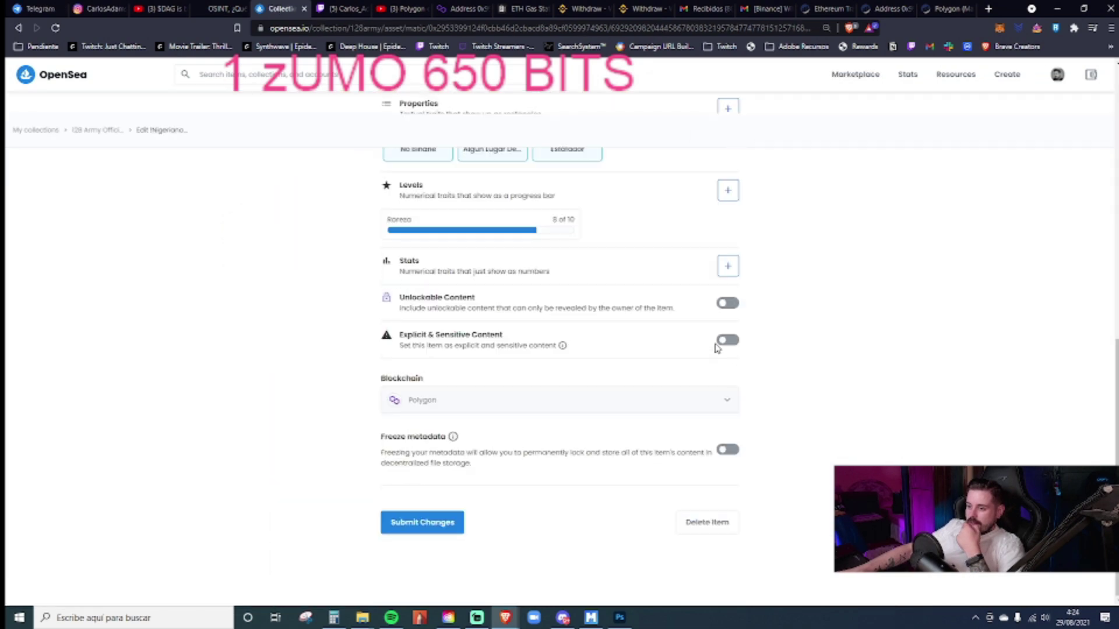
left_click(19, 28)
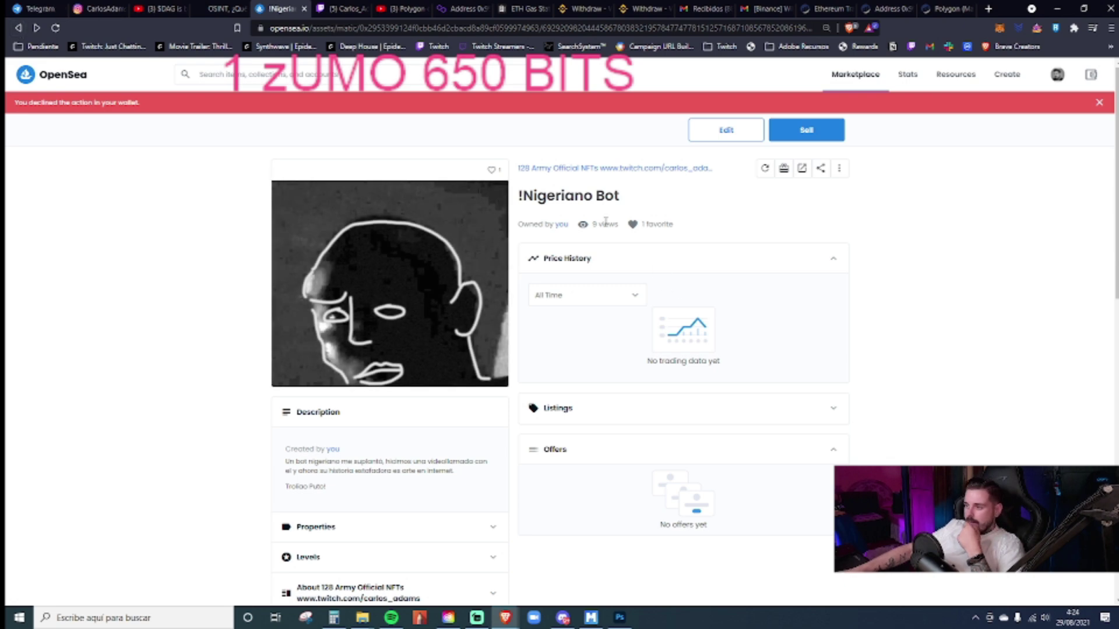
- Paste the recipient wallet address into the transfer, verify it against the Twitch chat, and submit
left_click(786, 169)
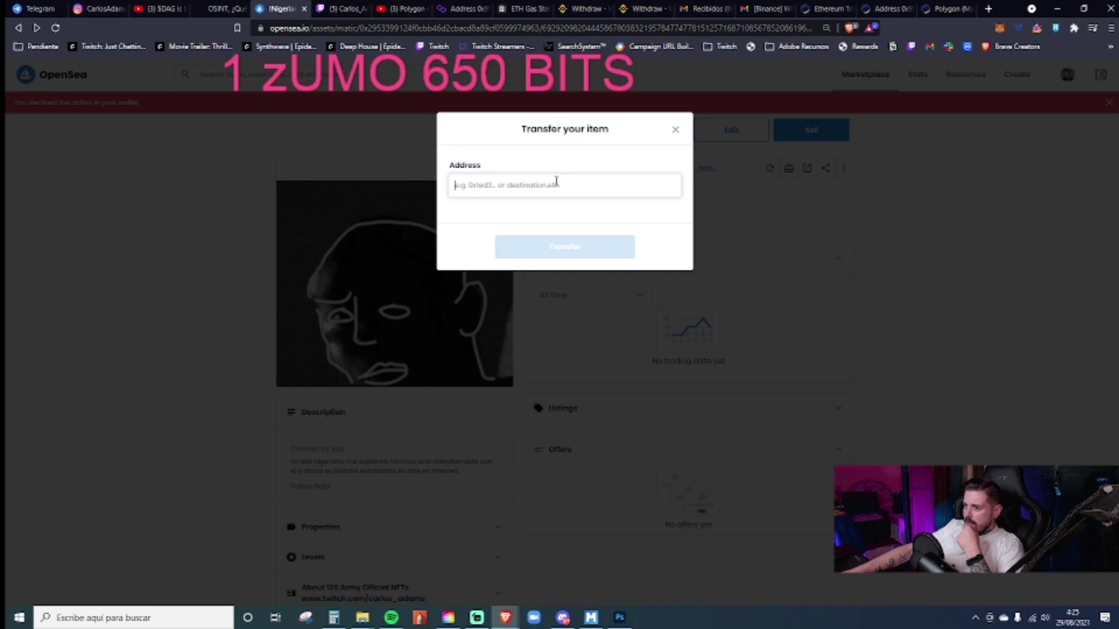
left_click(551, 182)
key("ctrl+v")
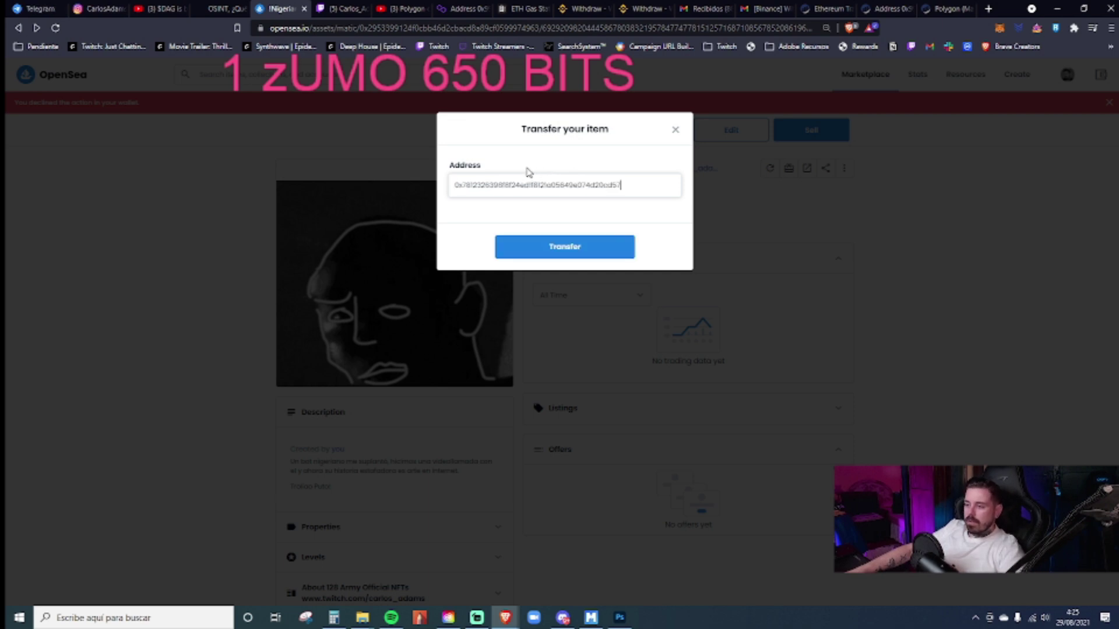
left_click(345, 9)
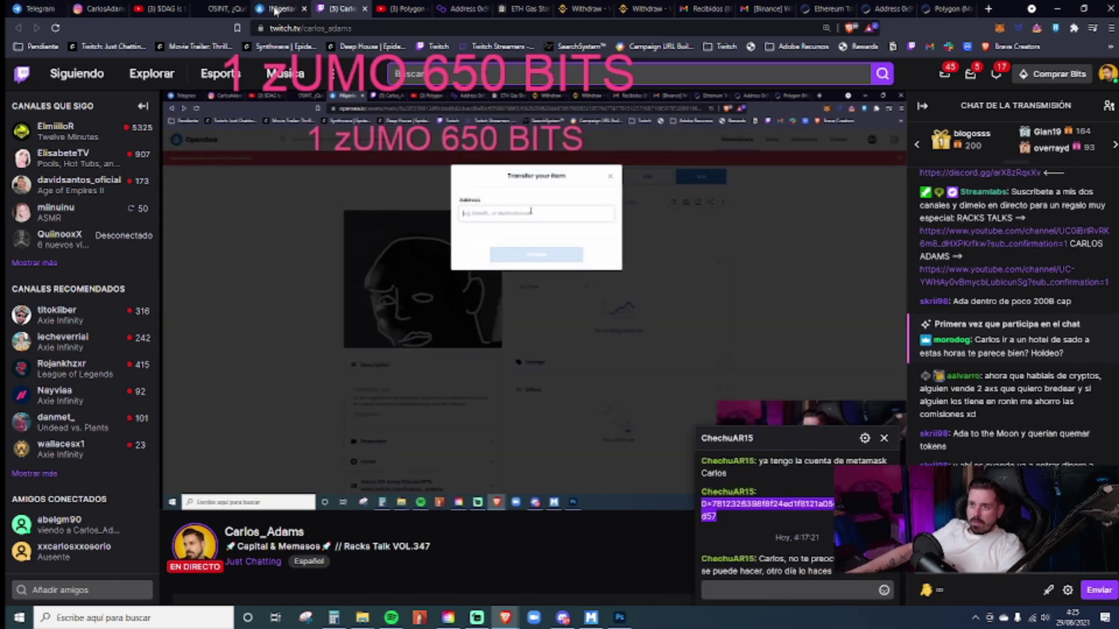
left_click(276, 9)
left_click(588, 248)
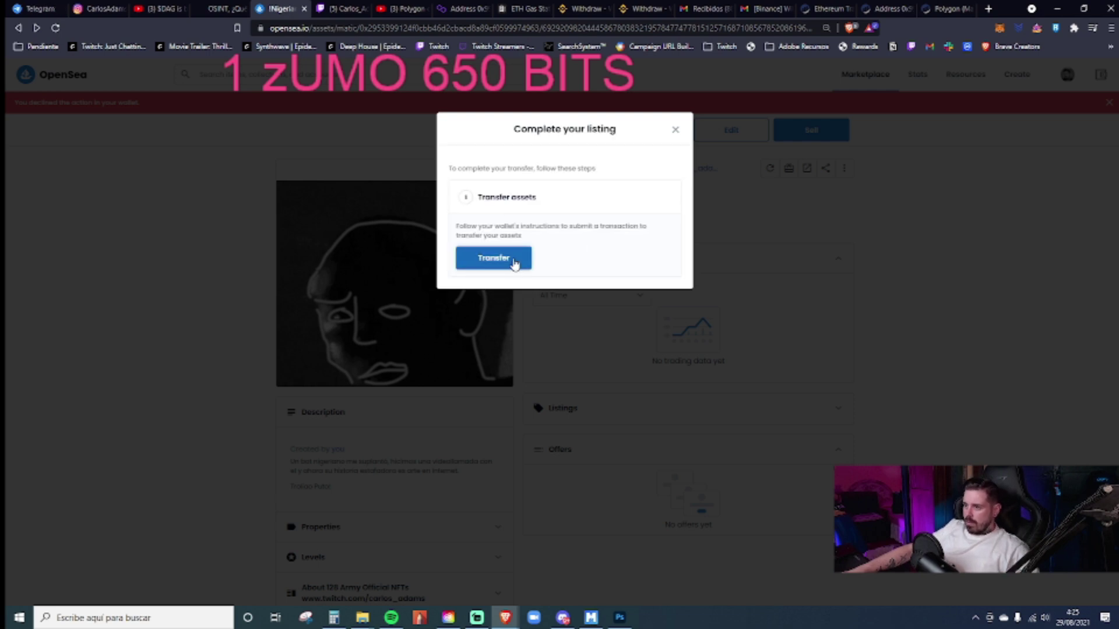
left_click(494, 258)
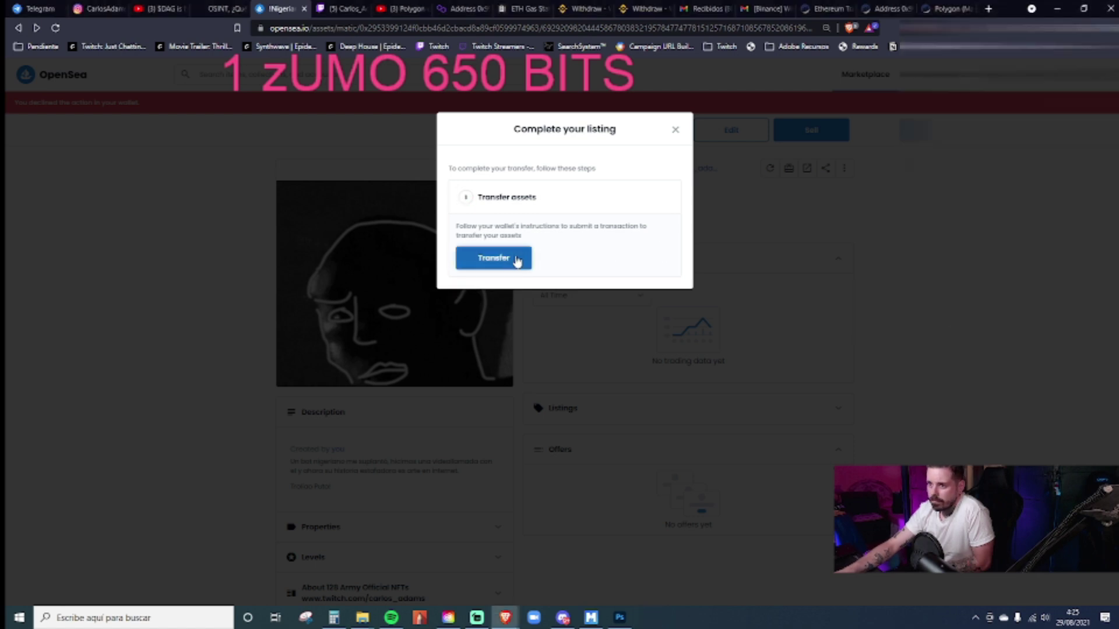
left_click(516, 259)
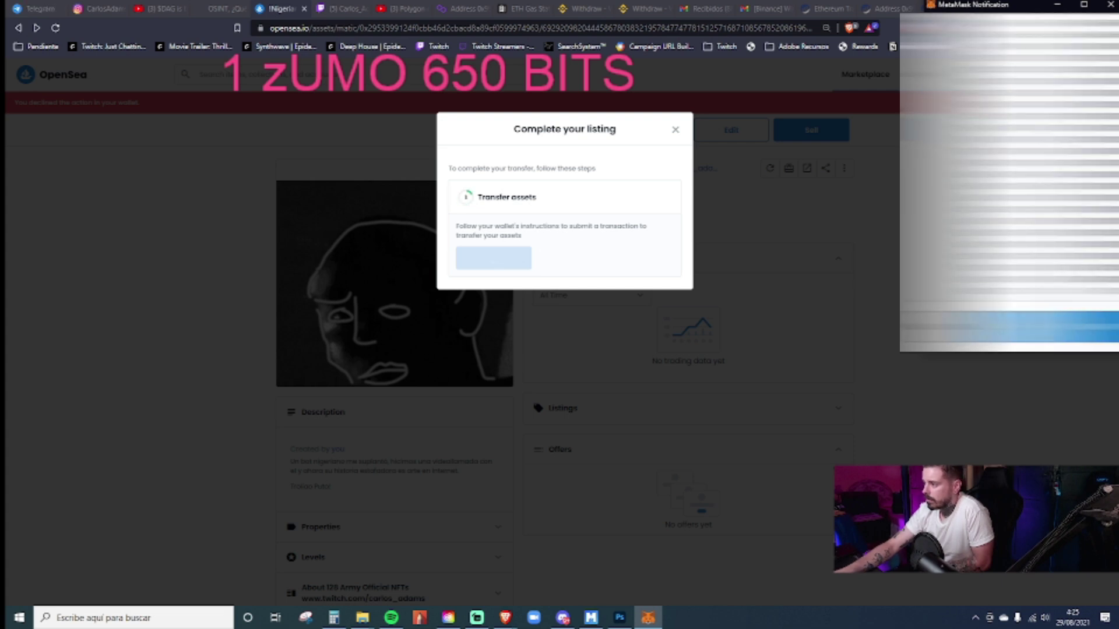
left_click(1066, 336)
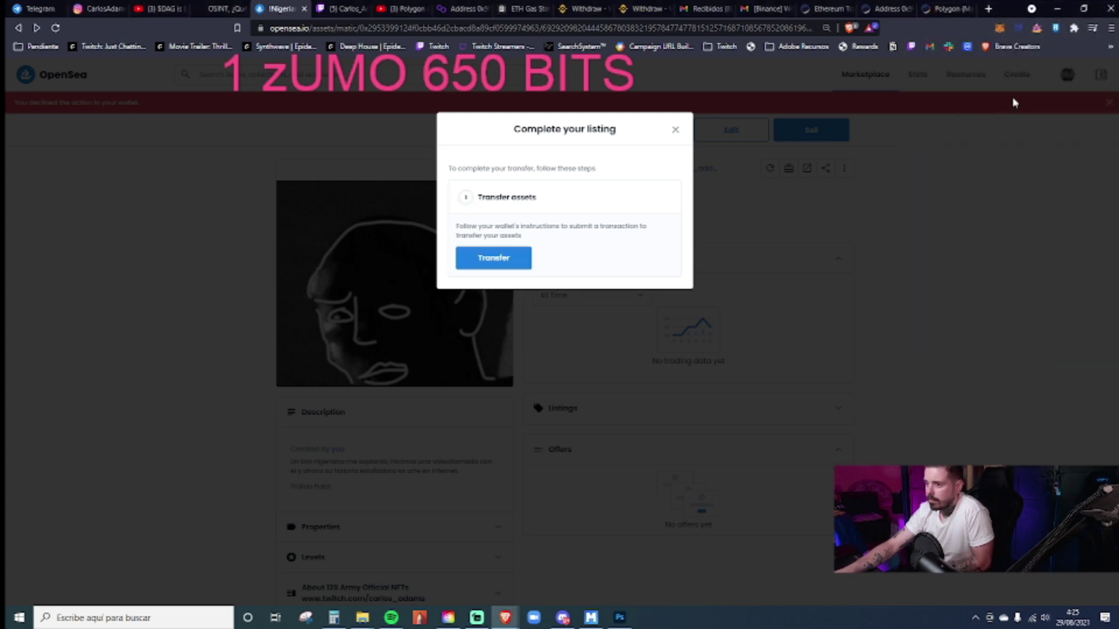
- From the MetaMask account menu, choose Ver en Etherscan for the connected account
left_click(1000, 28)
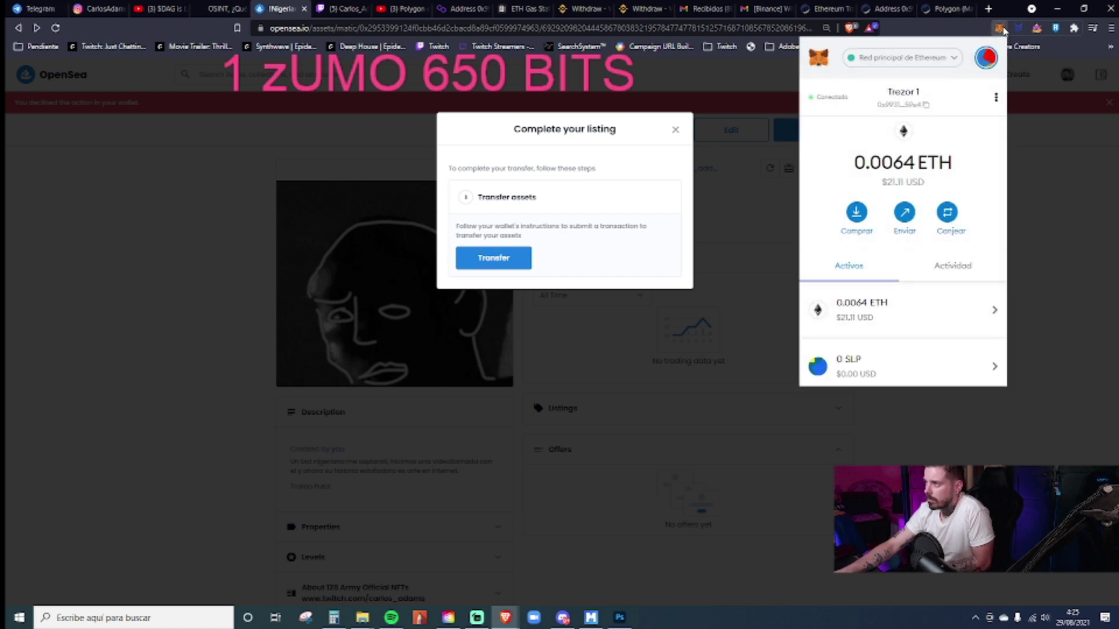
scroll(940, 233, "down", 4)
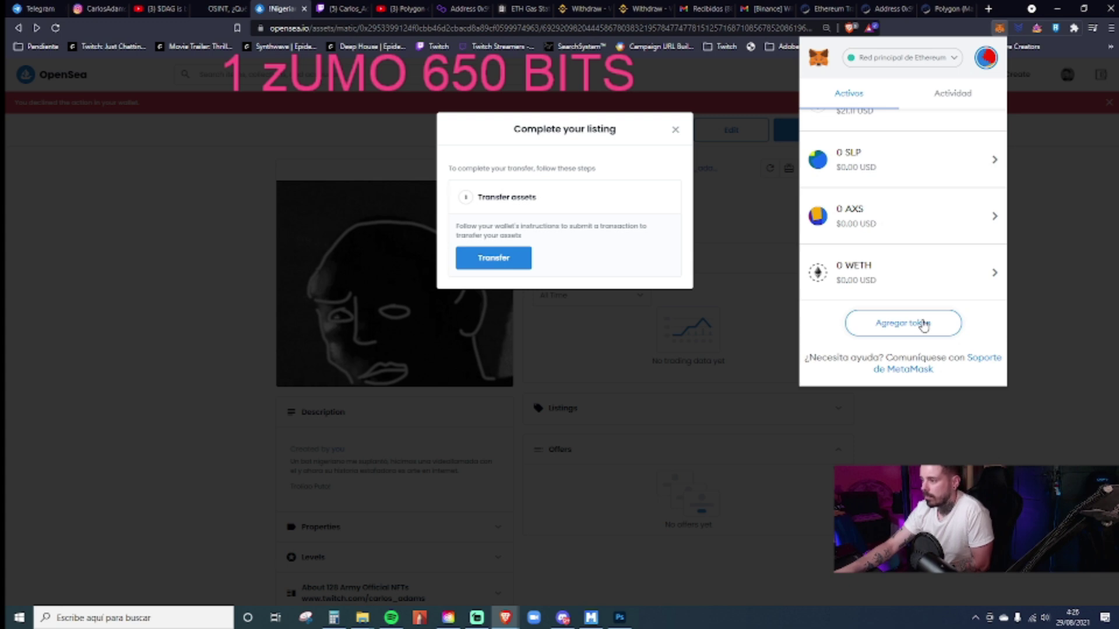
scroll(924, 326, "up", 5)
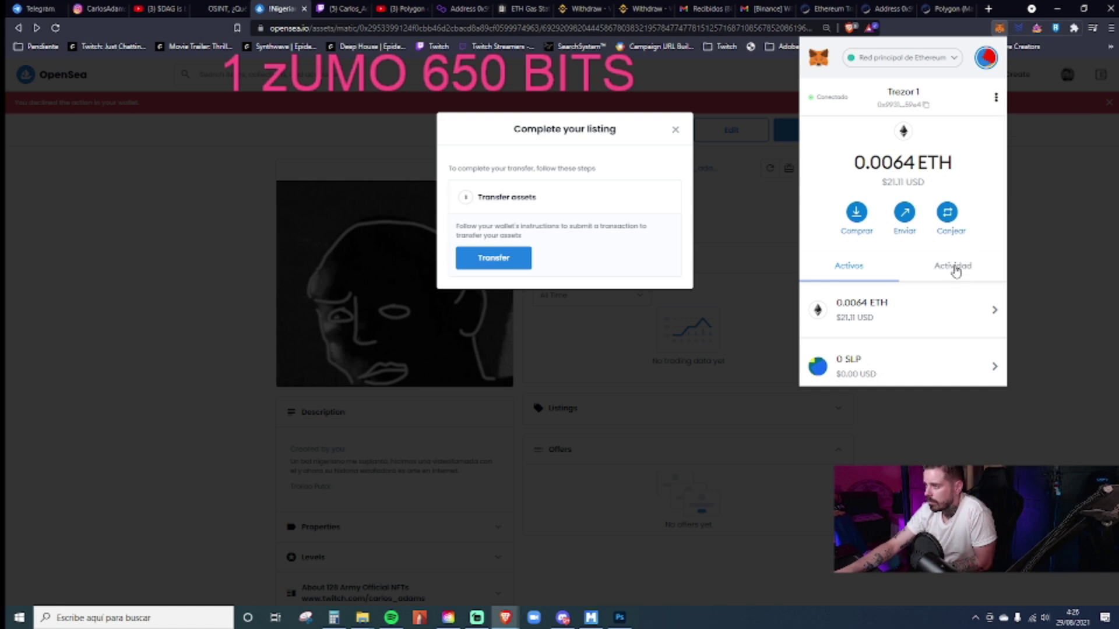
left_click(996, 98)
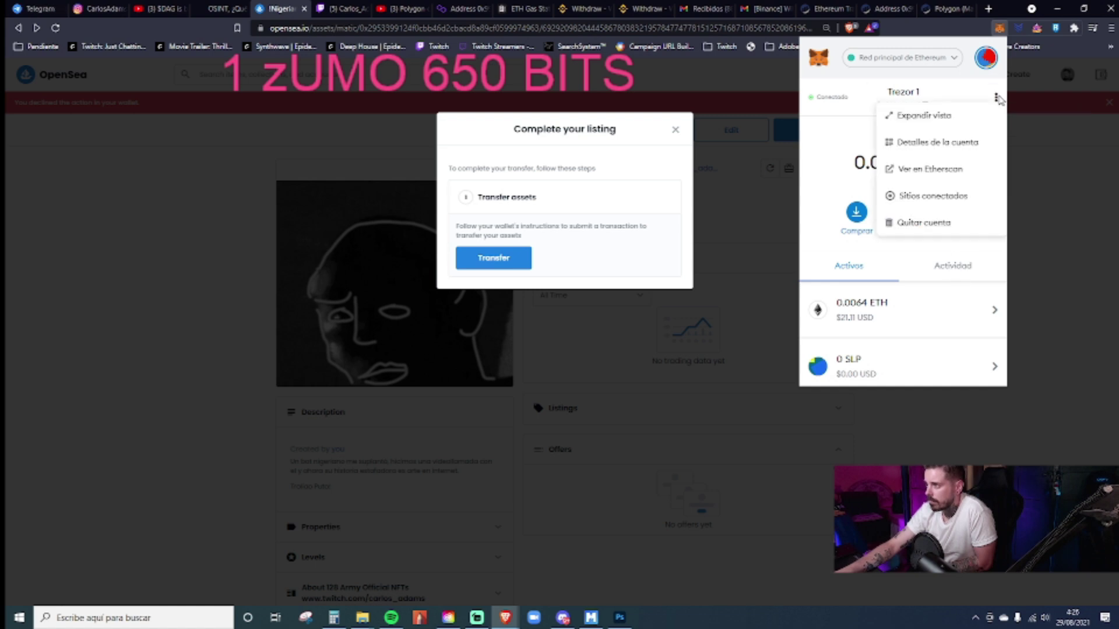
left_click(950, 169)
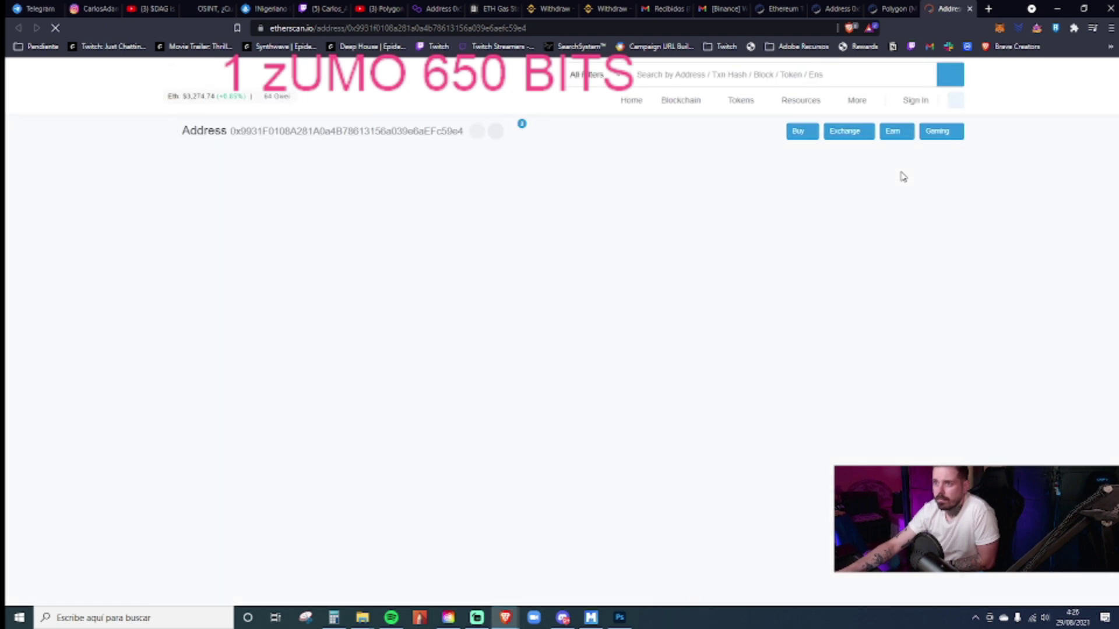
- Check the address's token list on Etherscan, then view the same address on Polygonscan
left_click(348, 250)
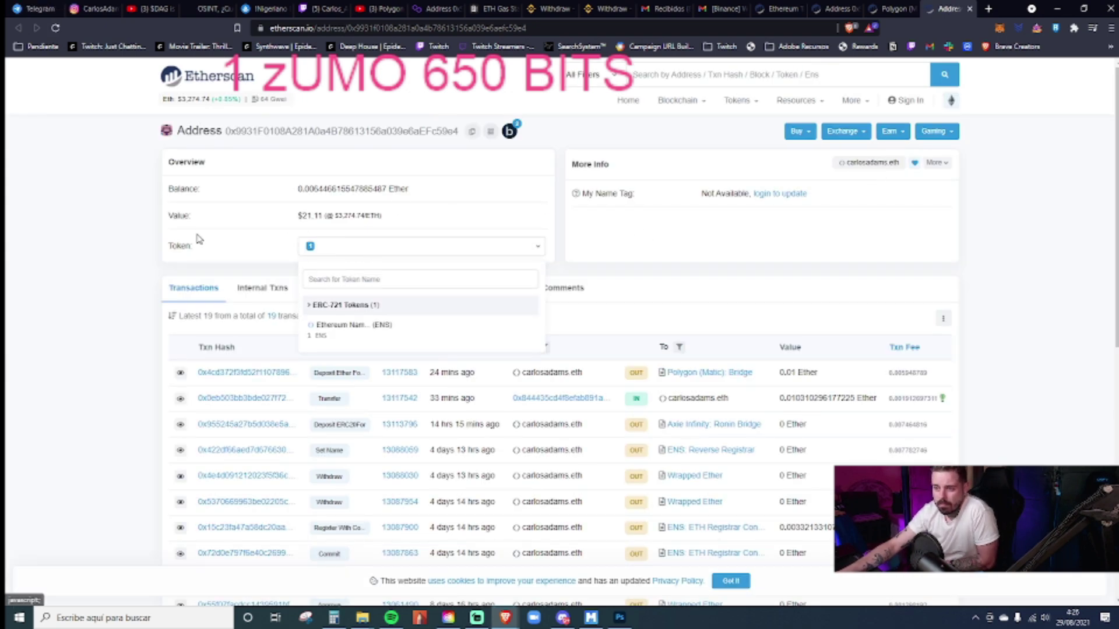
left_click(110, 238)
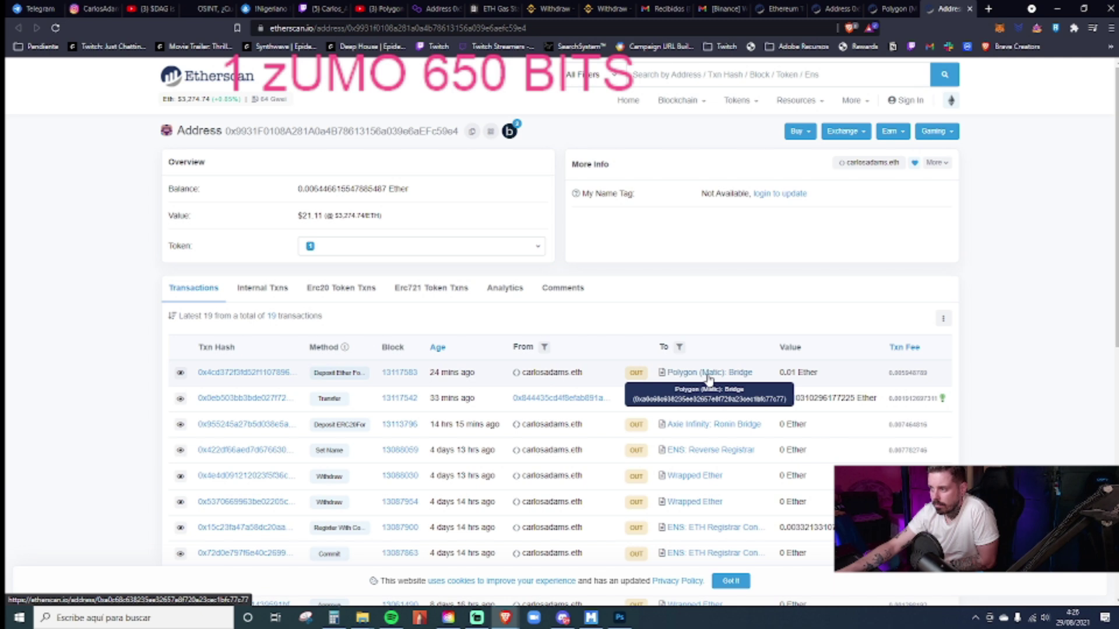
left_click(430, 10)
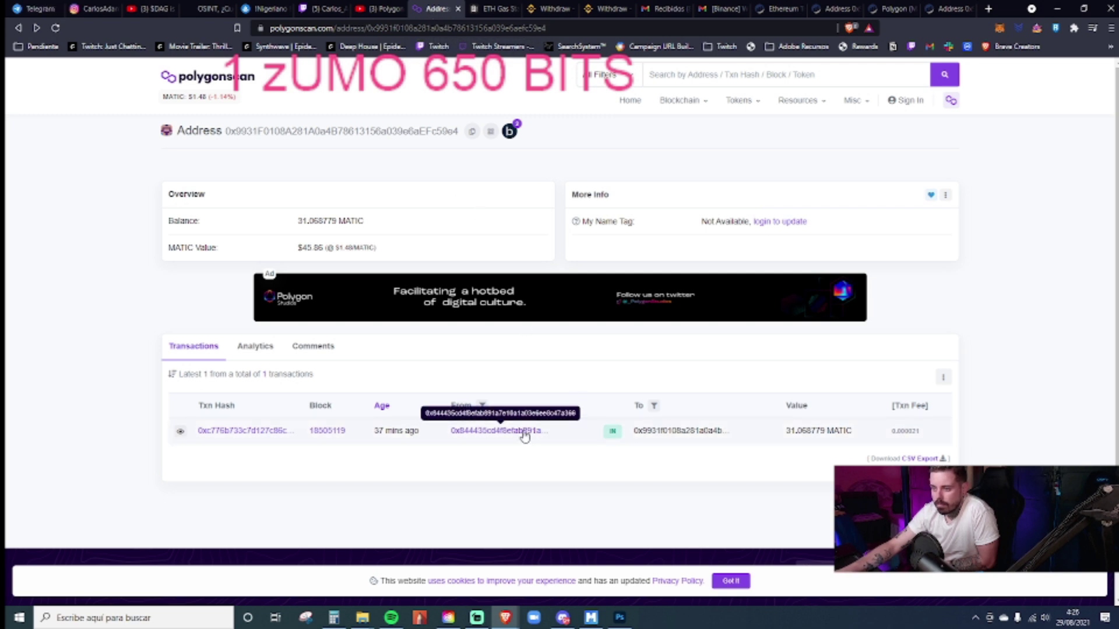
- Reload Polygonscan to see the 31.068779 MATIC balance, then return to the OpenSea tab
left_click(55, 28)
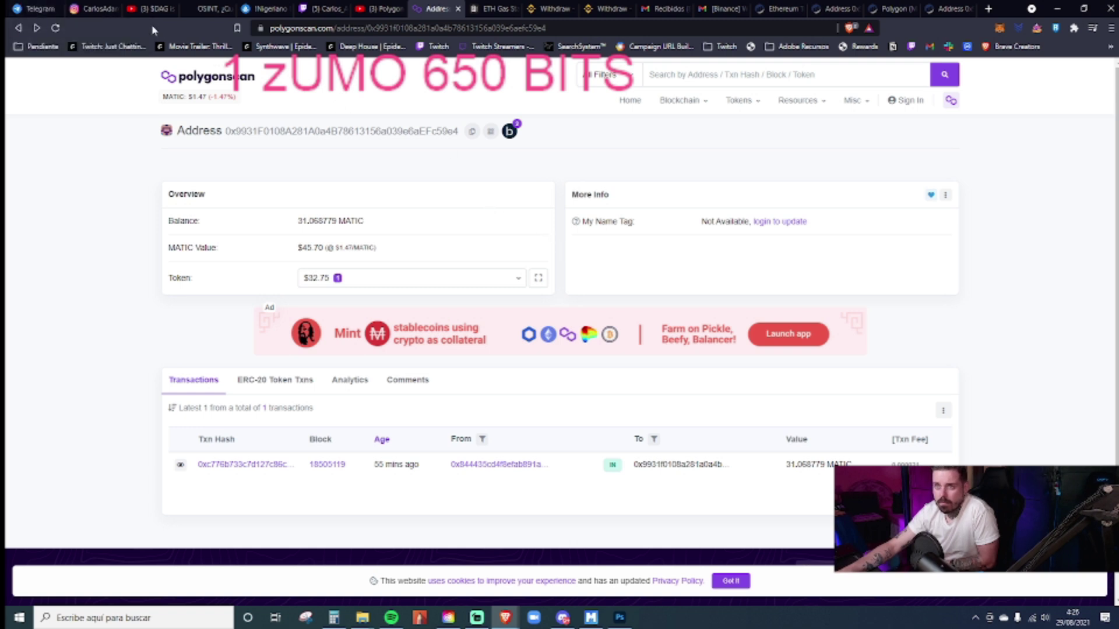
left_click(263, 9)
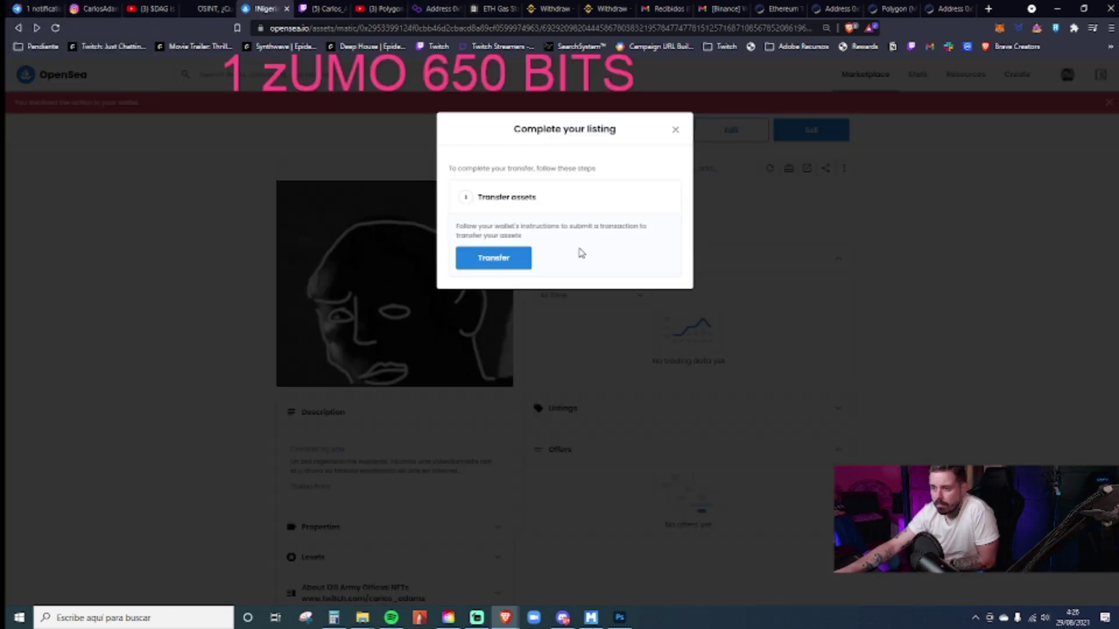
- Close the listing dialog and switch MetaMask from Ethereum to the Matic network (31.0688 MATIC)
left_click(676, 129)
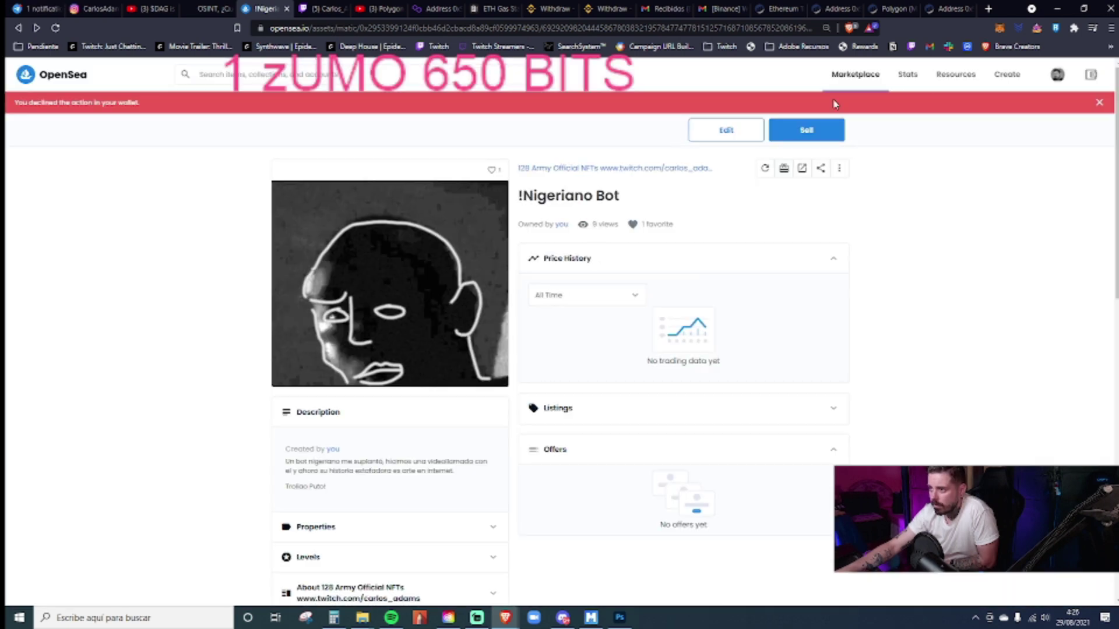
left_click(1000, 29)
scroll(962, 245, "down", 3)
scroll(962, 251, "up", 1)
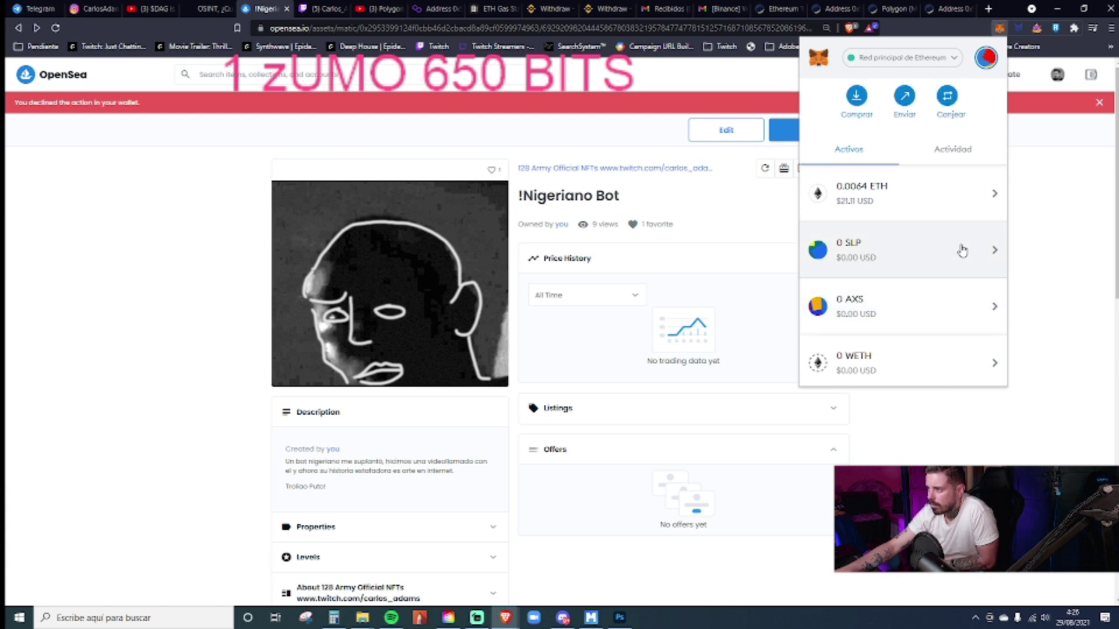
scroll(962, 249, "up", 3)
left_click(950, 58)
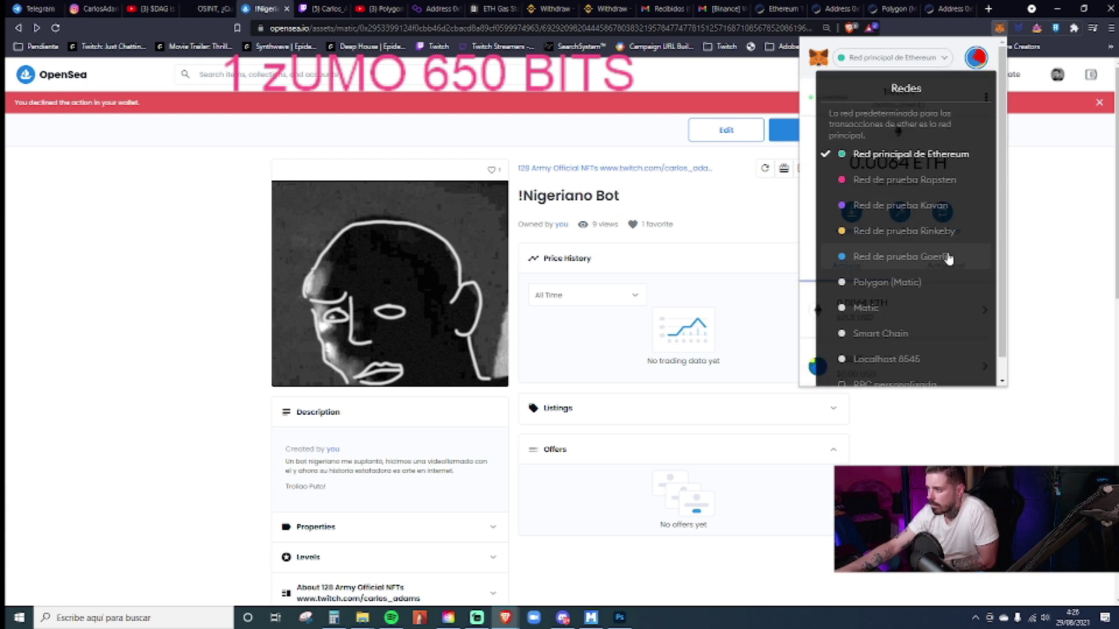
left_click(879, 313)
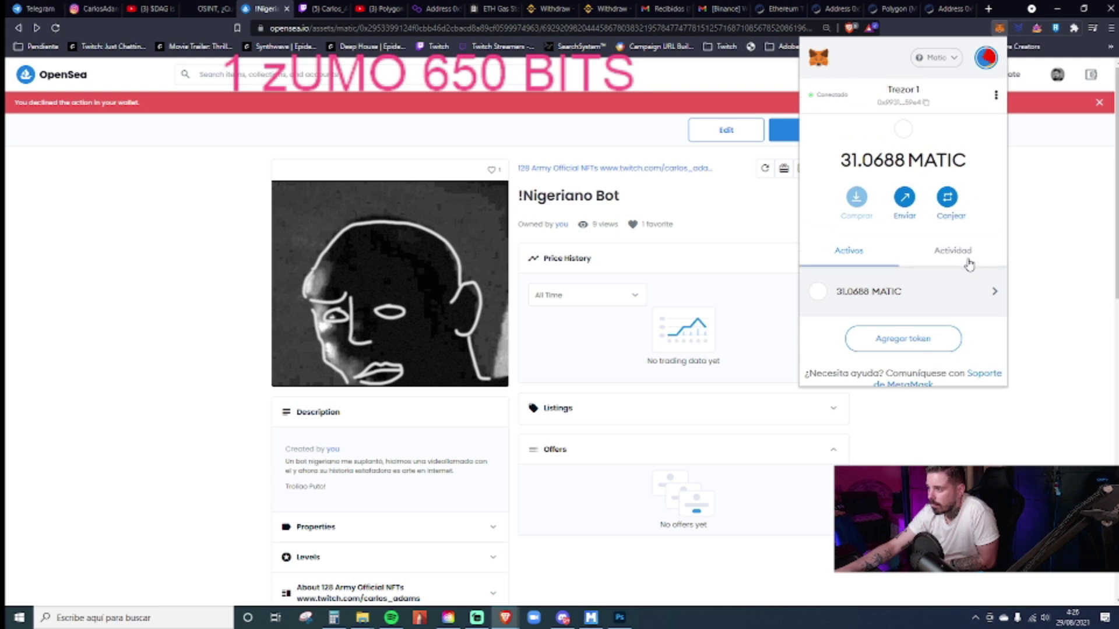
left_click(775, 150)
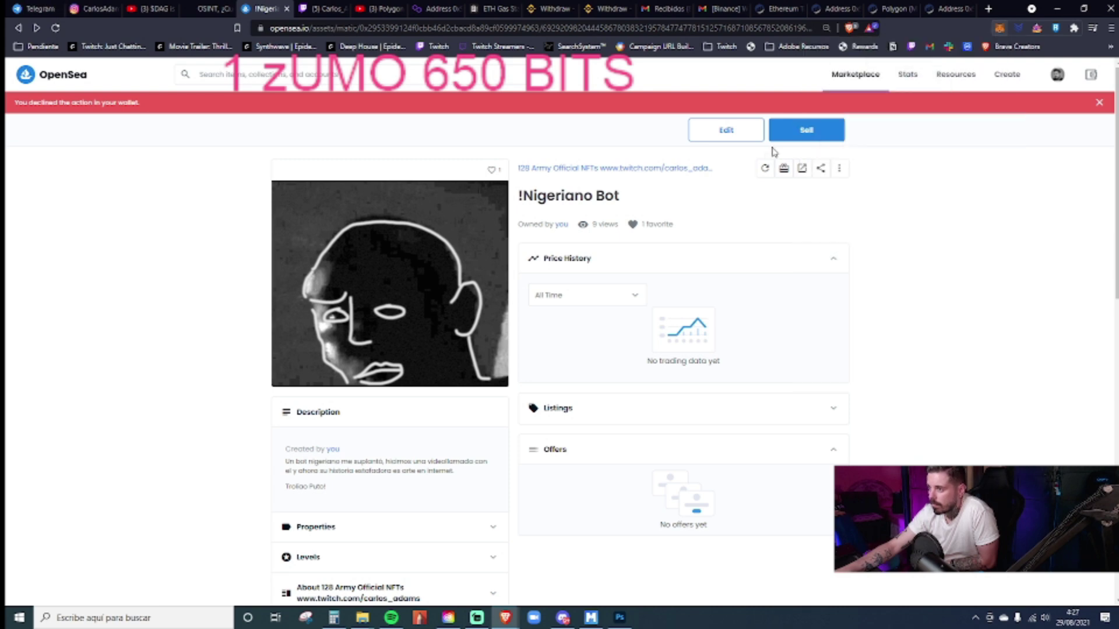
- Resubmit the !Nigeriano Bot transfer to the pasted address, then close the stalled listing dialog
left_click(785, 170)
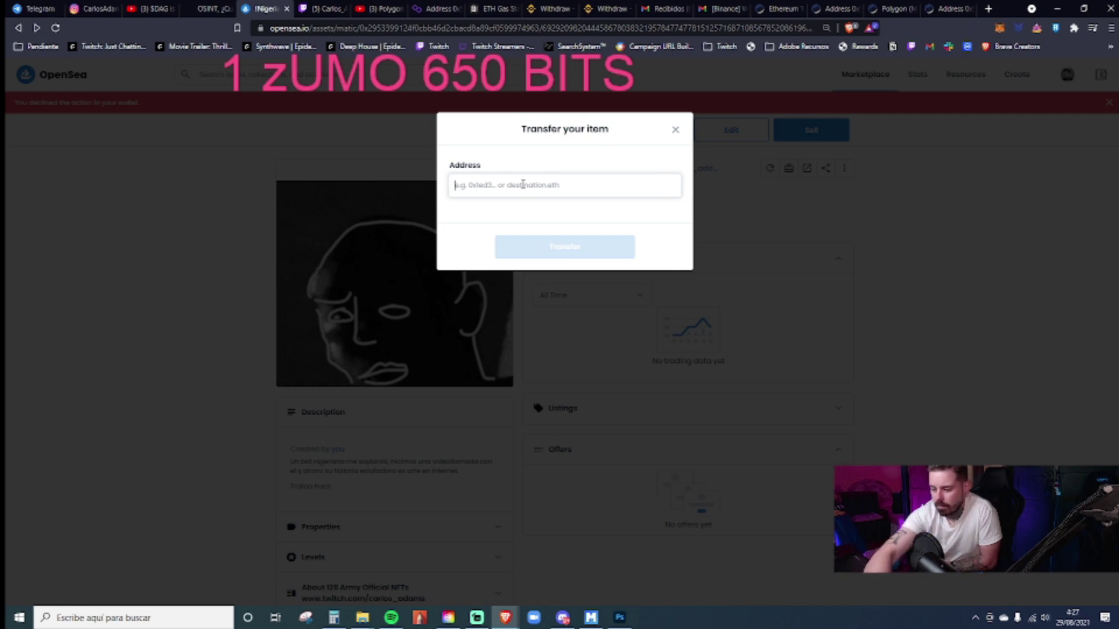
key("ctrl+v")
left_click(570, 253)
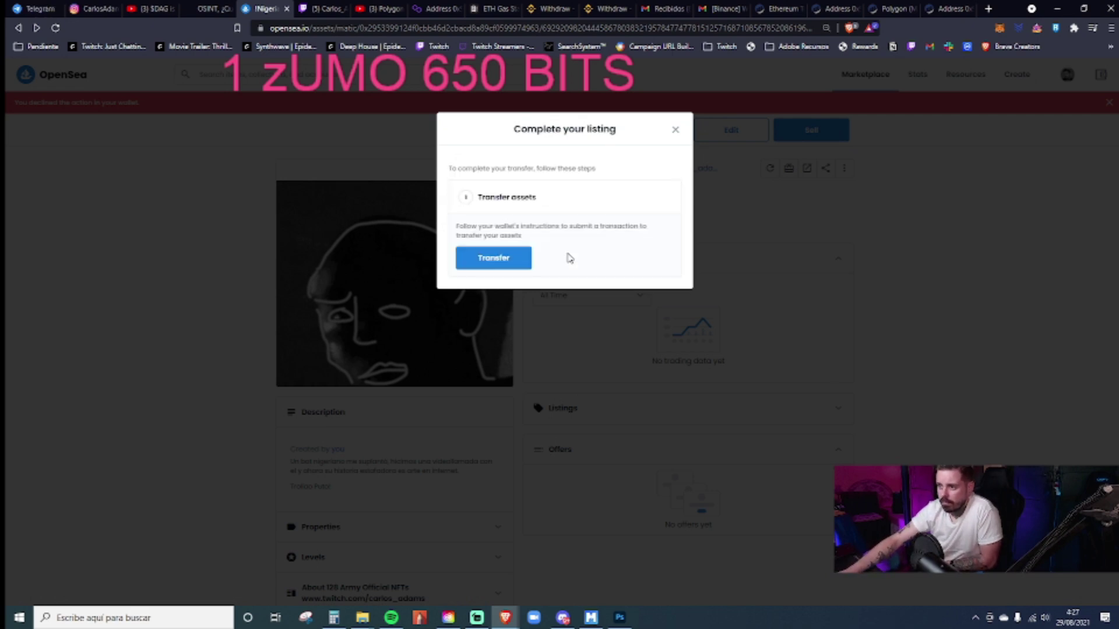
left_click(482, 265)
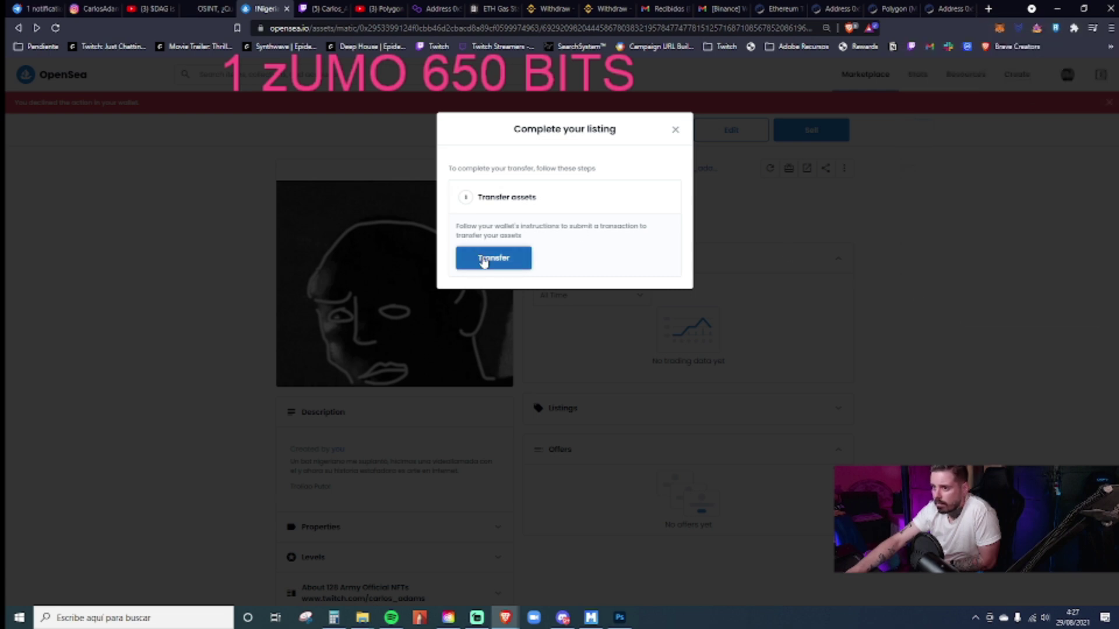
left_click(677, 132)
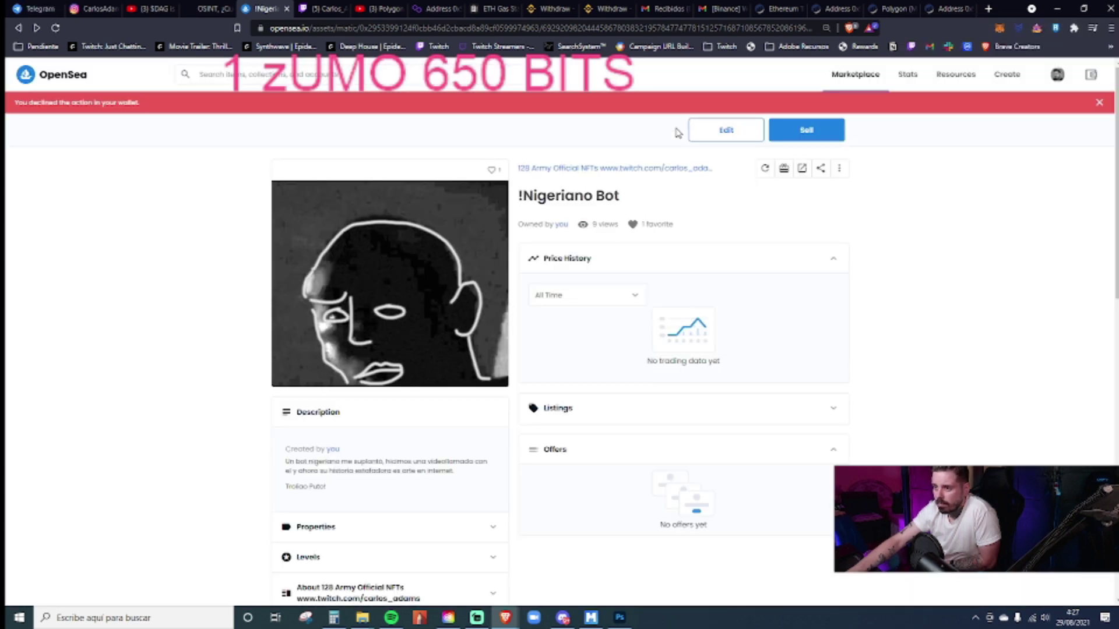
left_click(1000, 29)
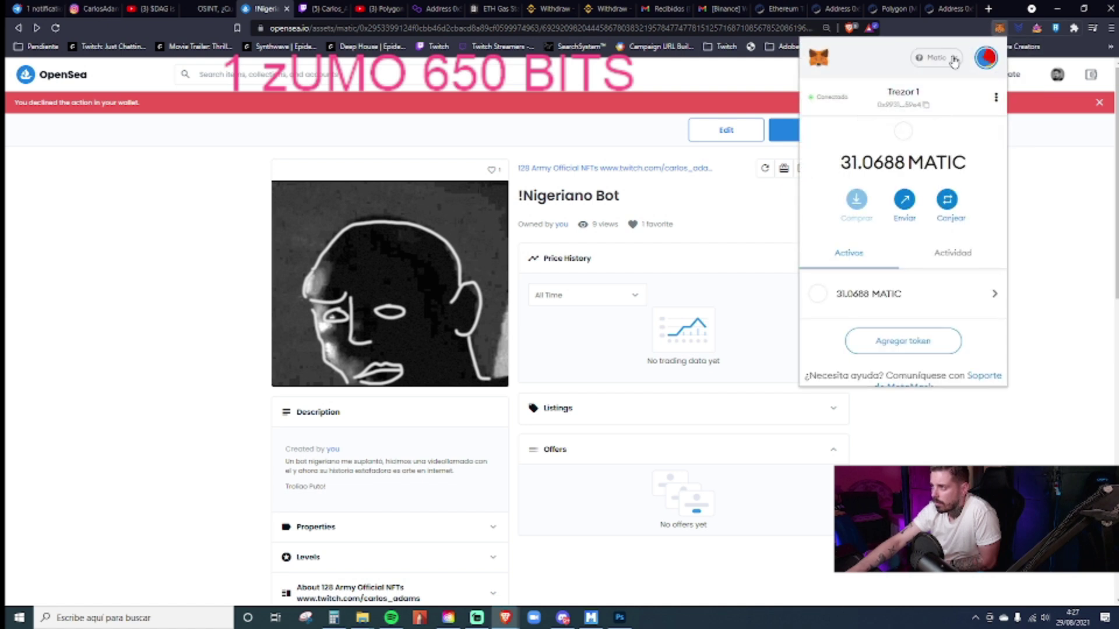
- Switch MetaMask to Red principal de Ethereum and hide the extension
left_click(954, 58)
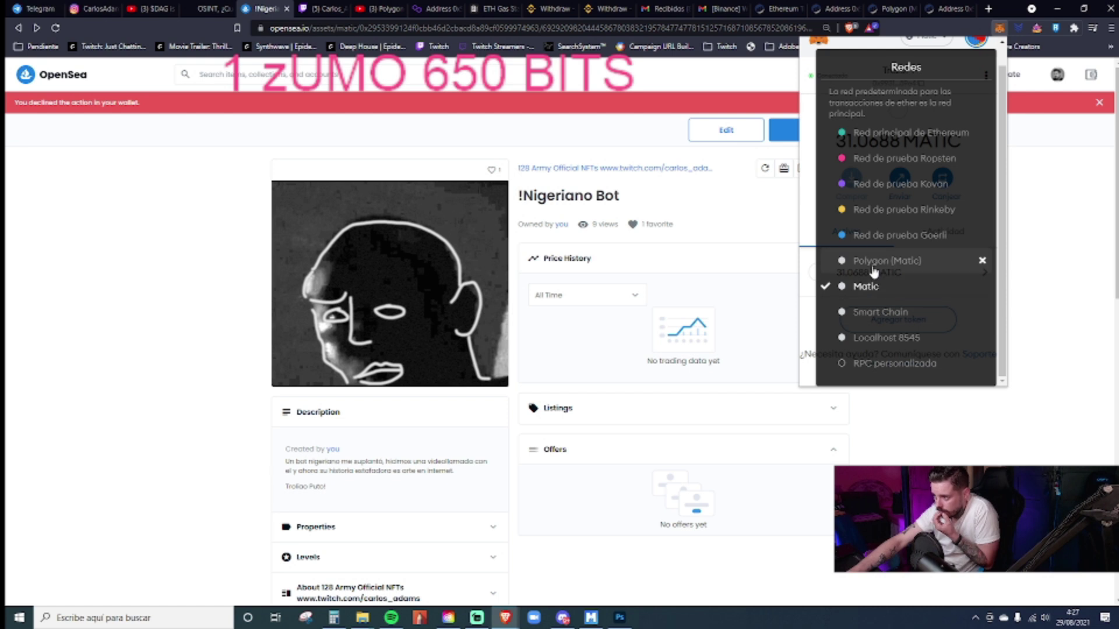
left_click(896, 134)
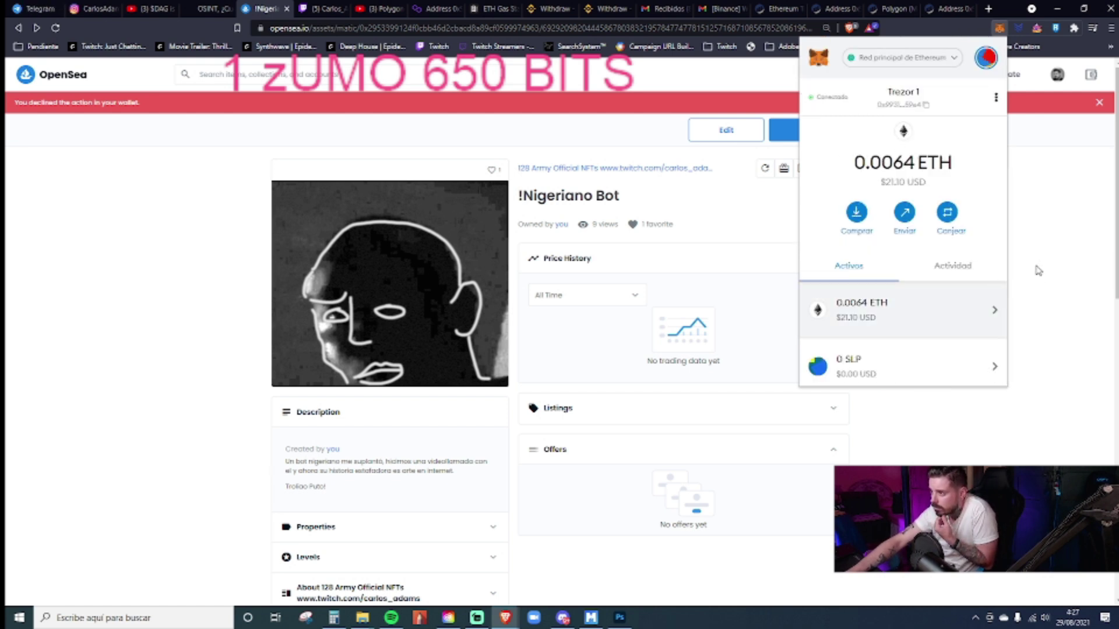
left_click(1040, 231)
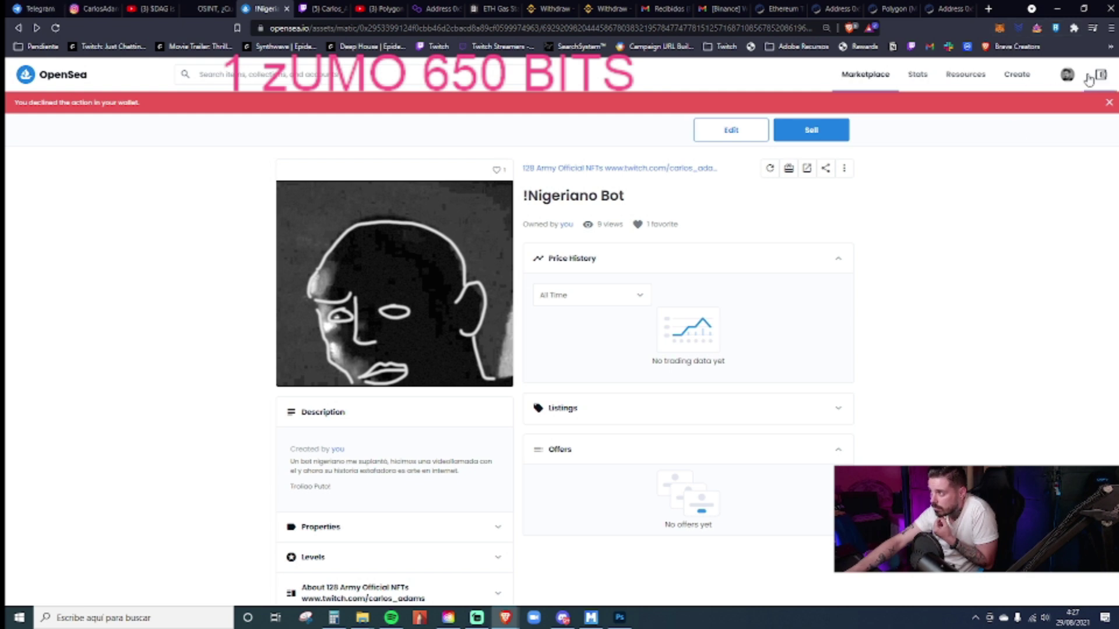
- Check OpenSea's wallet balances panel, including the Polygon ETH options, then close it
left_click(1090, 74)
left_click(1101, 261)
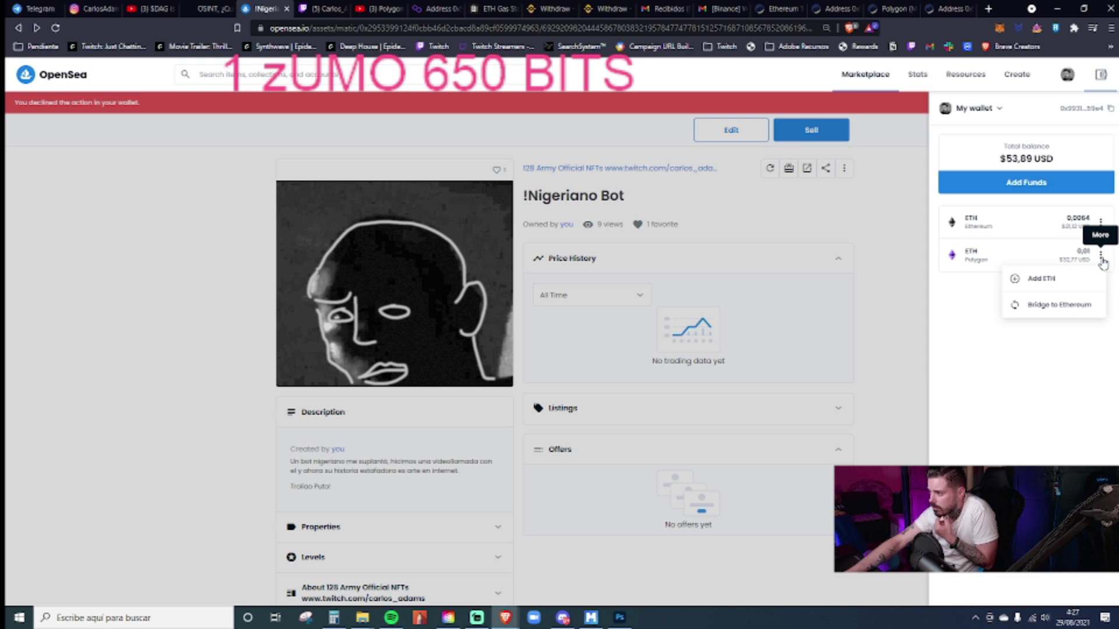
left_click(880, 246)
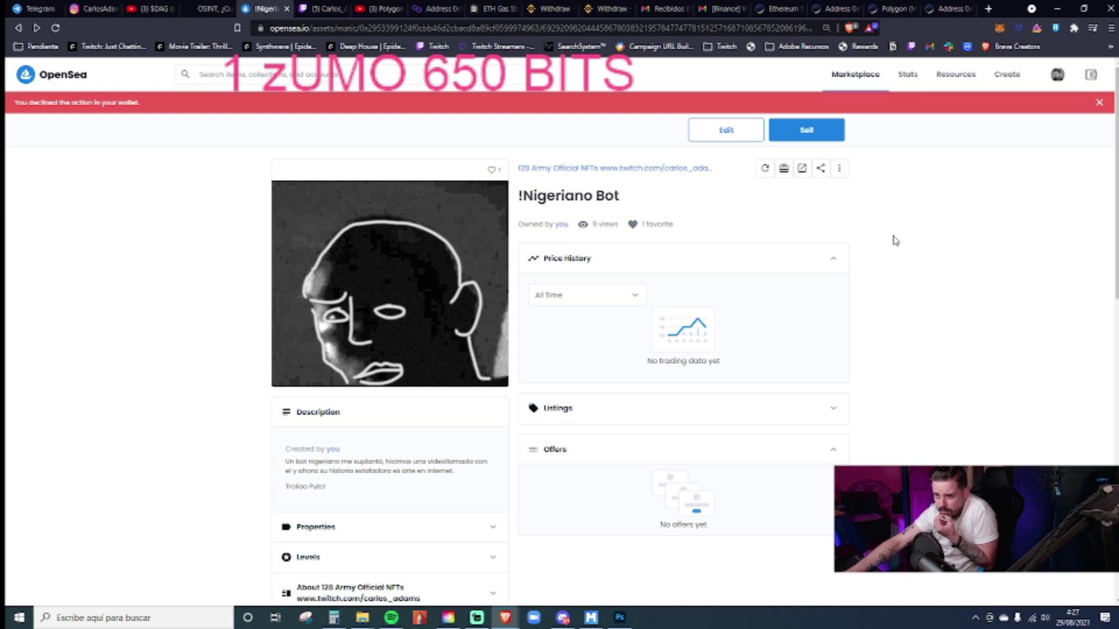
- Transfer !Nigeriano Bot to the wallet's own copied MetaMask address, then close the steps dialog
left_click(783, 169)
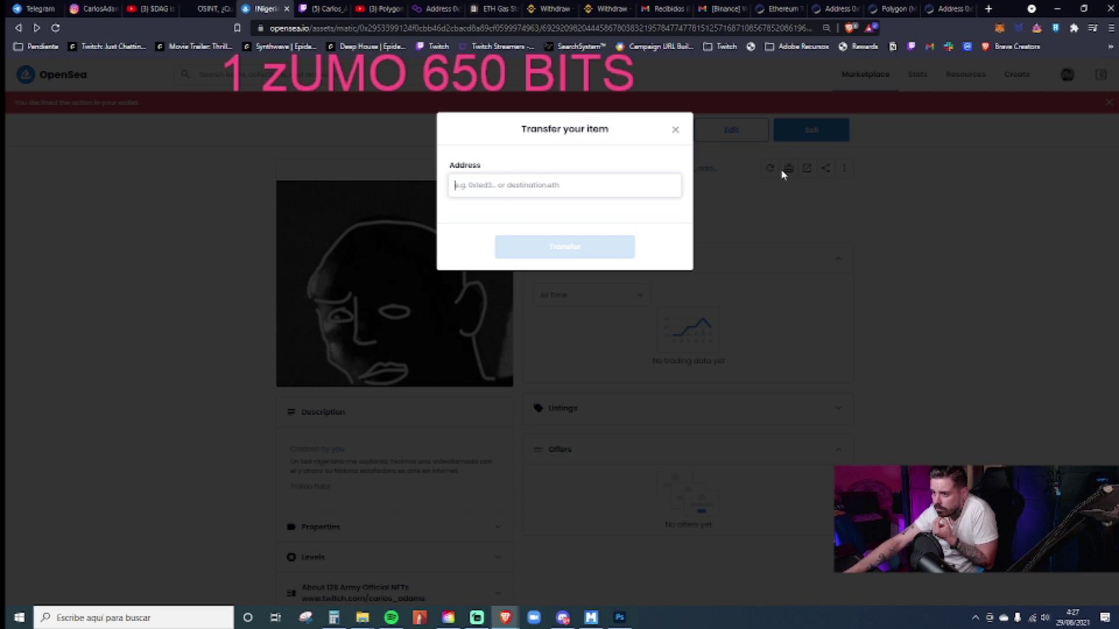
left_click(1000, 28)
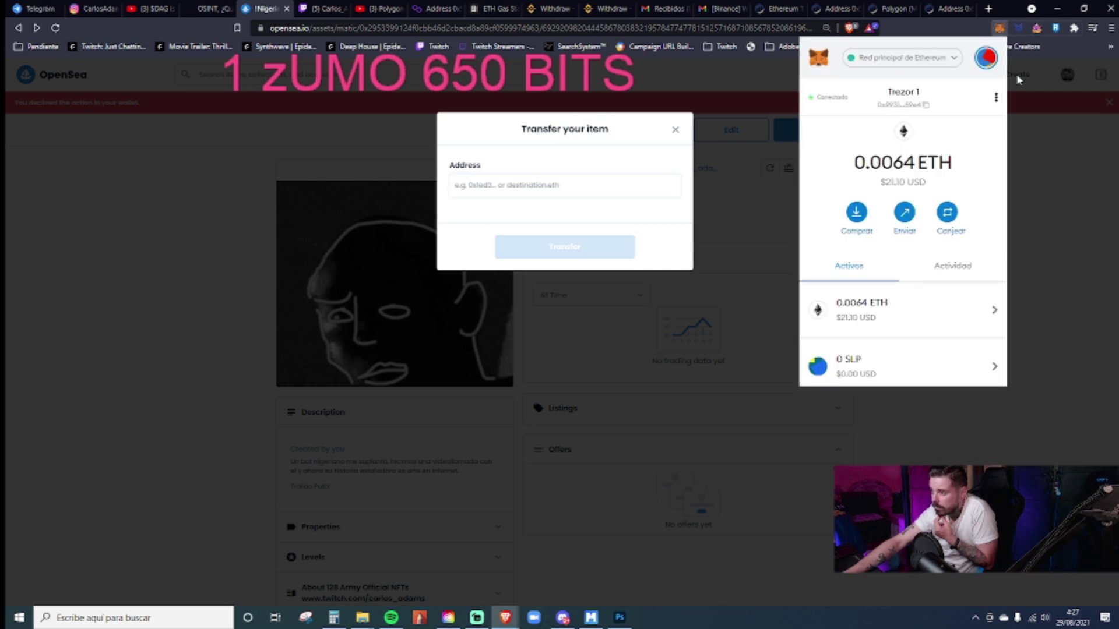
left_click(919, 105)
left_click(568, 184)
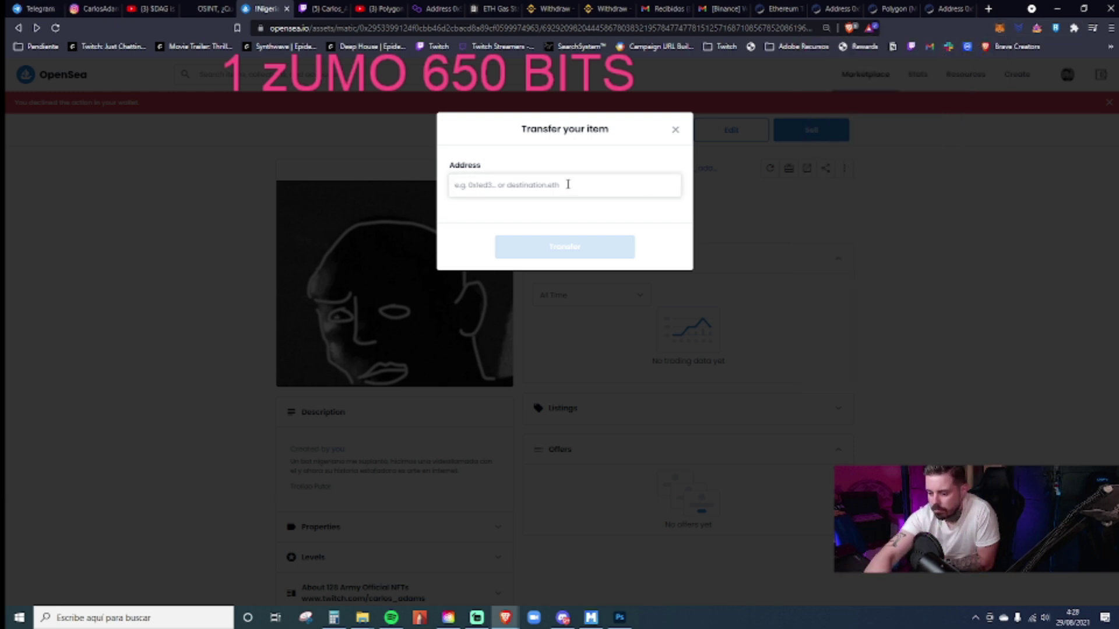
key("ctrl+v")
left_click(563, 248)
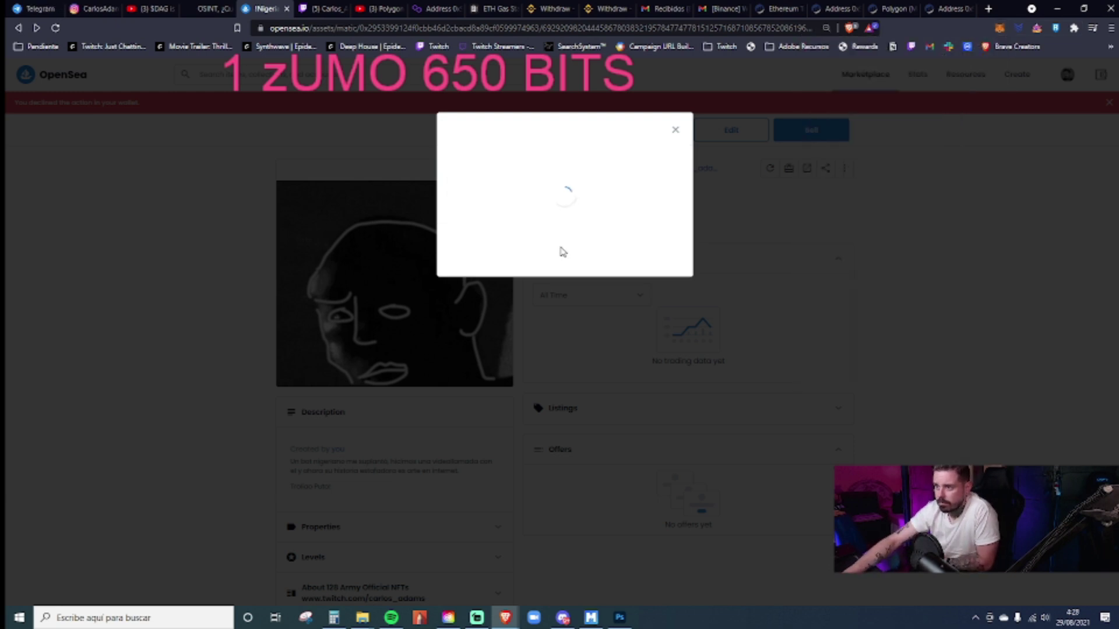
left_click(499, 259)
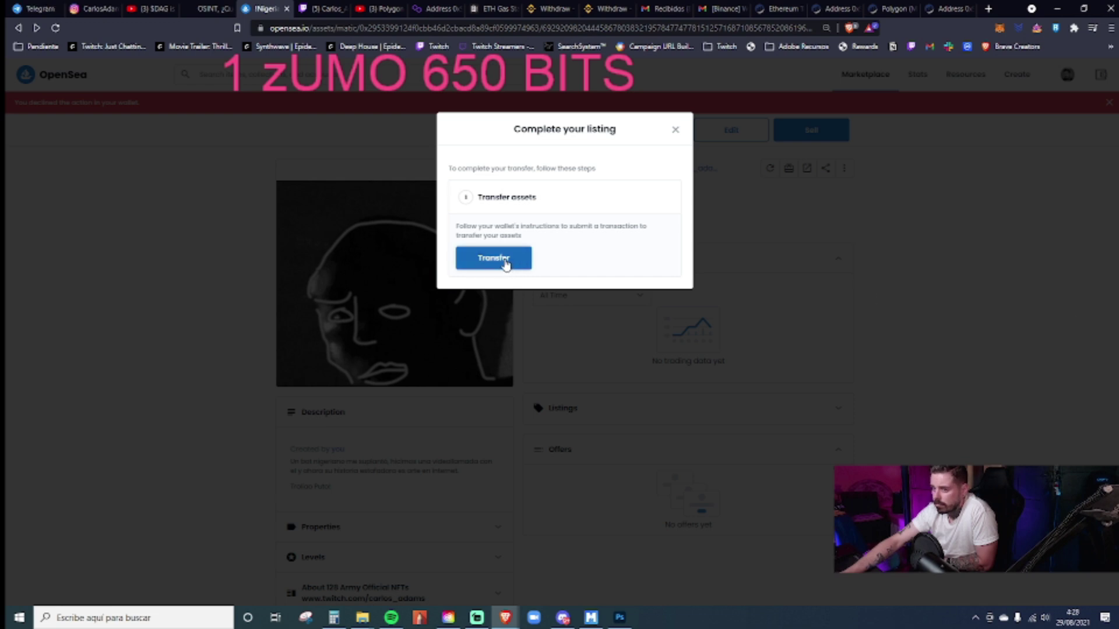
left_click(675, 130)
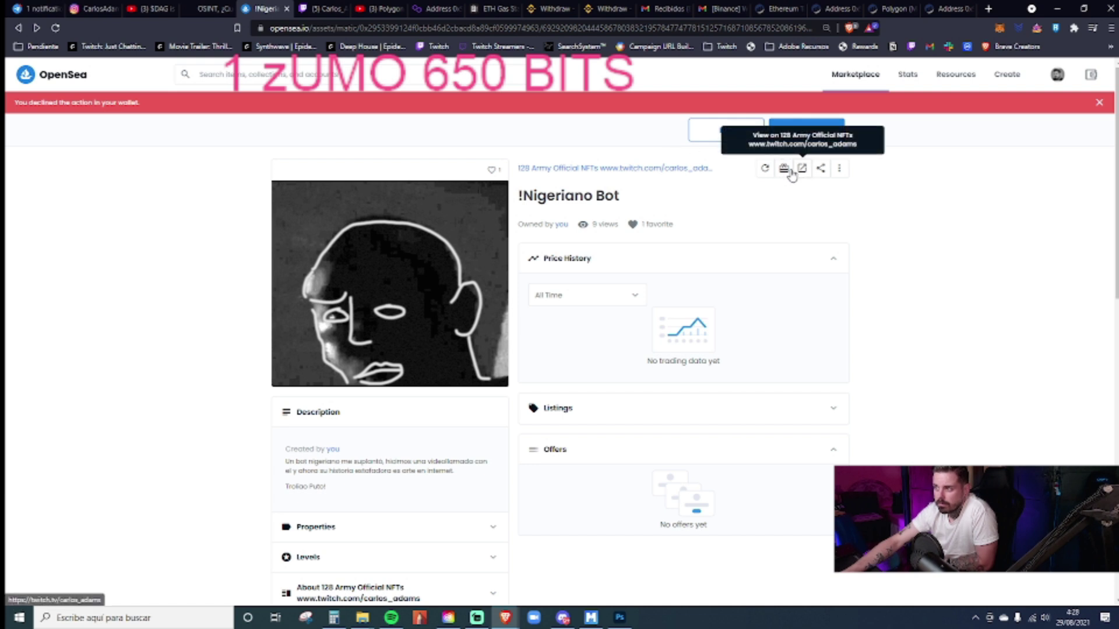
- Resubmit the transfer with the prefilled address, sign the MetaMask signature request, and close the dialog
left_click(790, 170)
left_click(556, 251)
left_click(500, 257)
scroll(1041, 276, "down", 5)
scroll(1041, 276, "down", 5)
left_click(1061, 331)
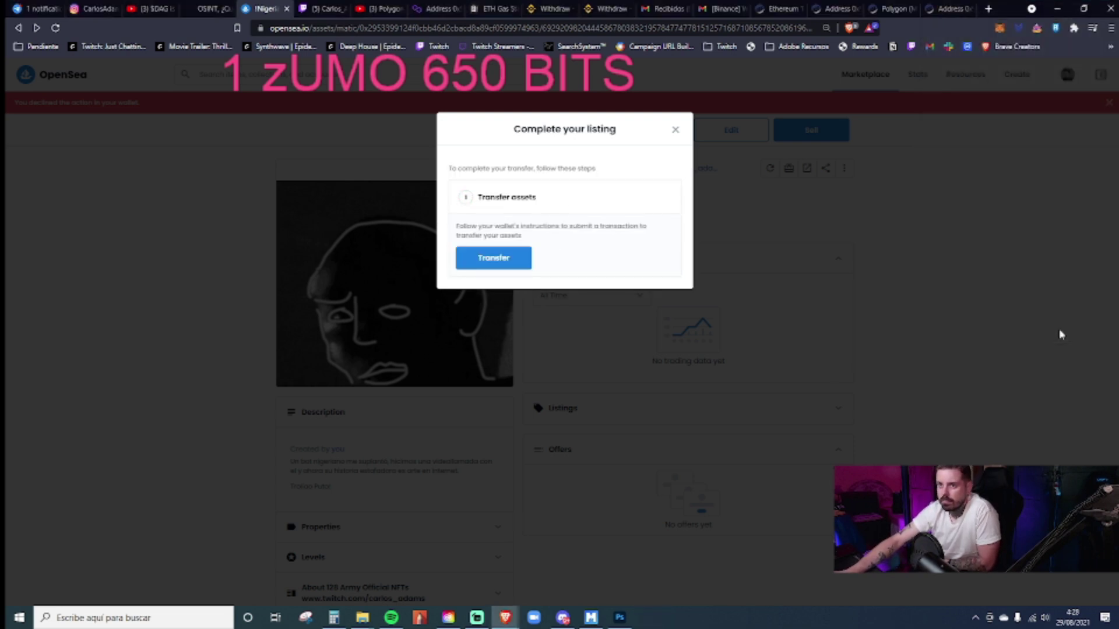
left_click(676, 129)
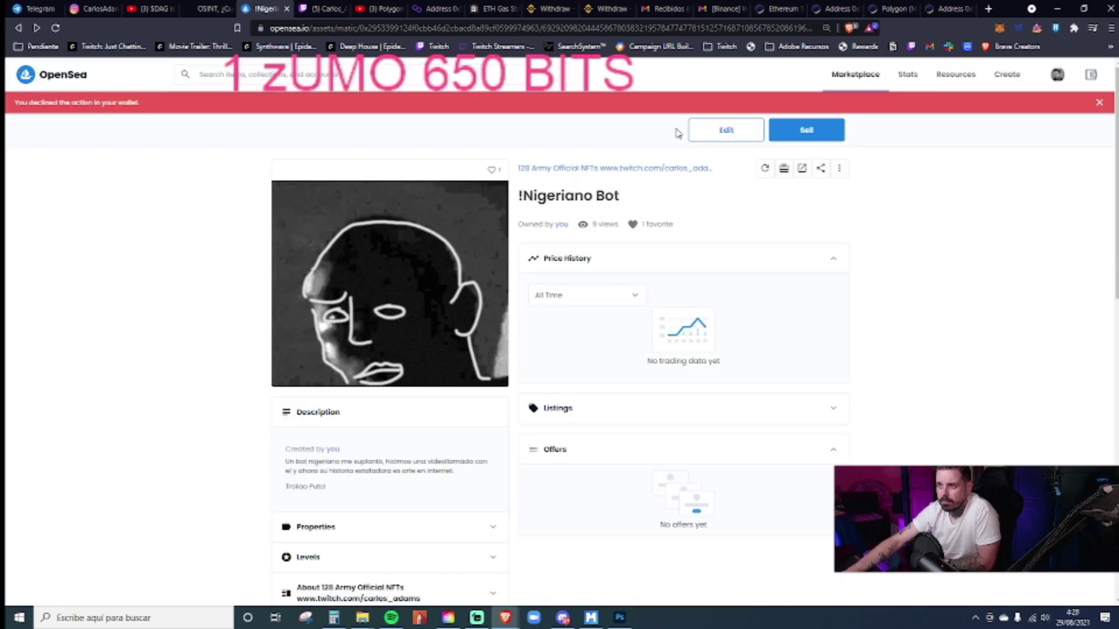
- Reload the item page, transfer again to the pasted address, and dismiss the declined transfer dialog
left_click(56, 28)
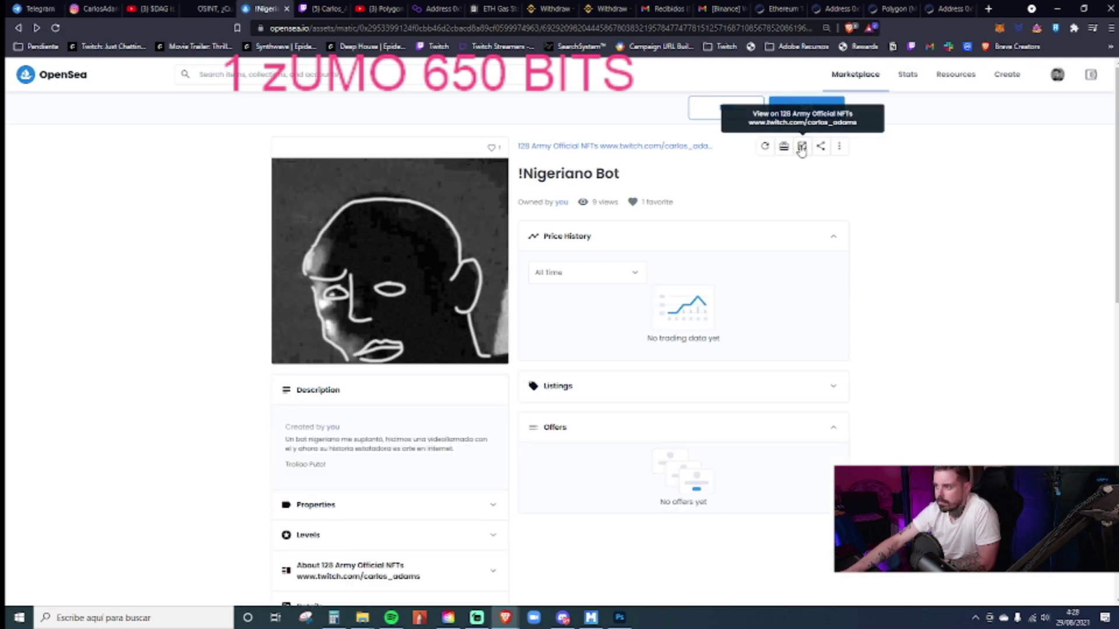
left_click(785, 147)
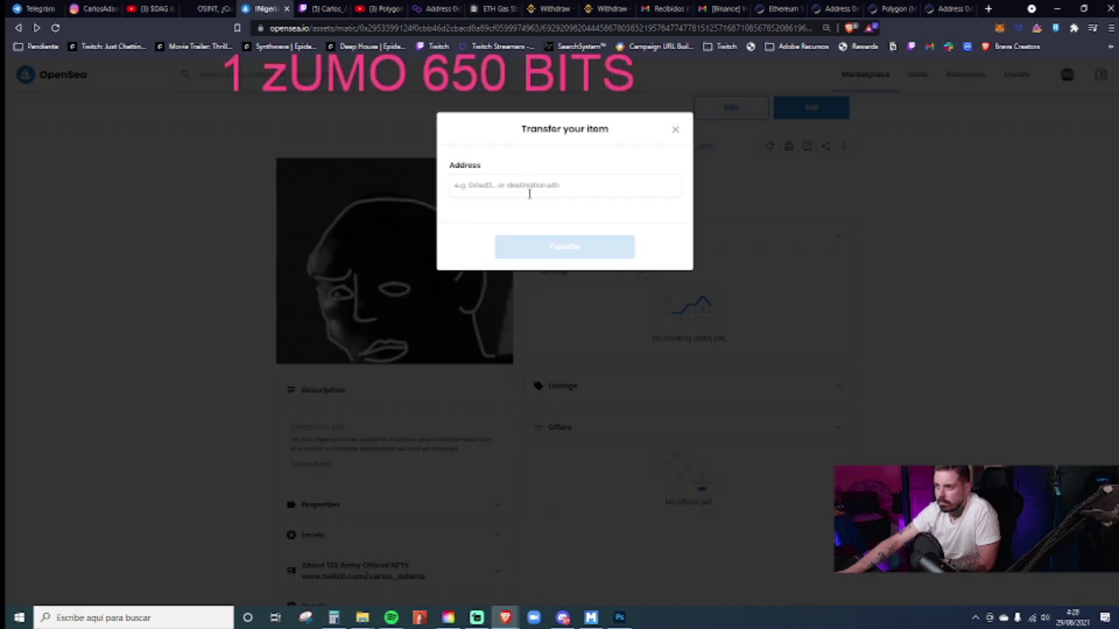
type("0x993f1f0108A281A0a4B78613158a039e6a8fc59e4")
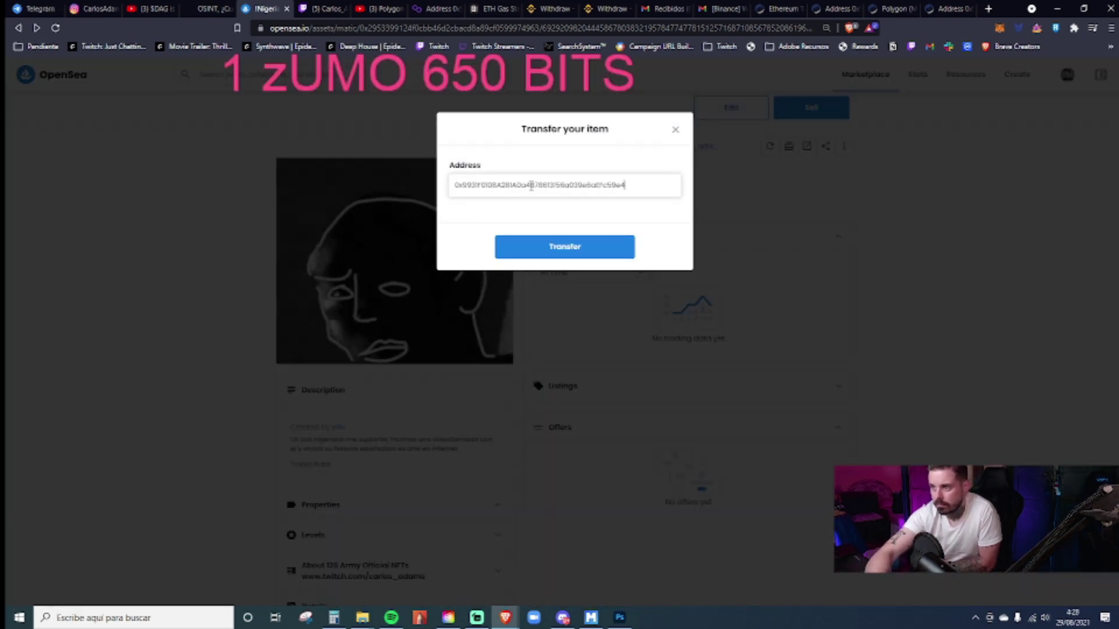
left_click(554, 245)
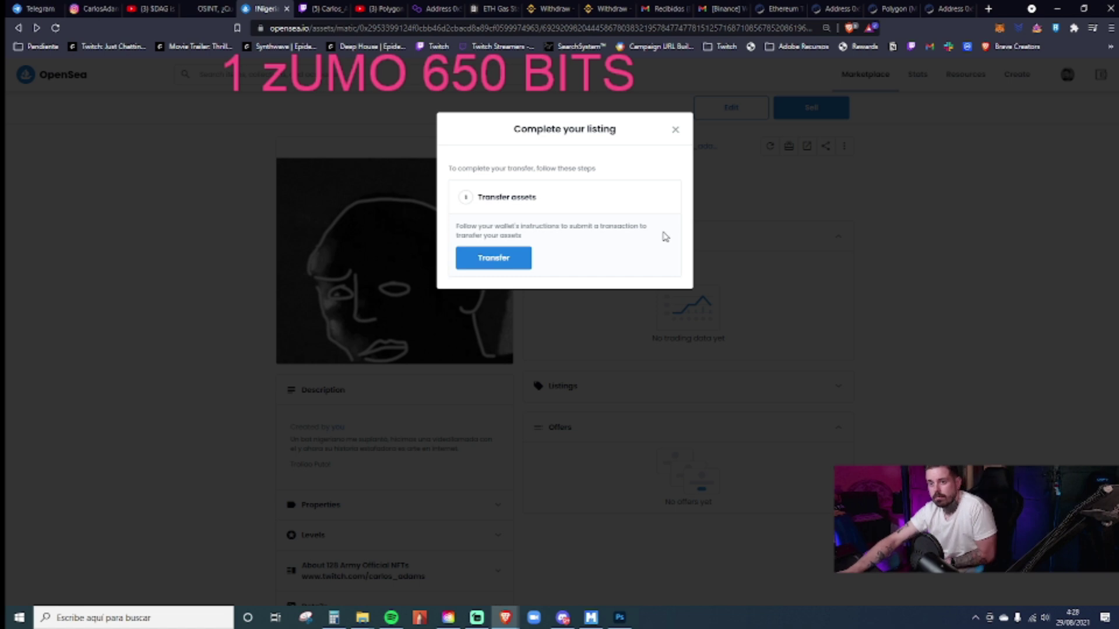
left_click(481, 259)
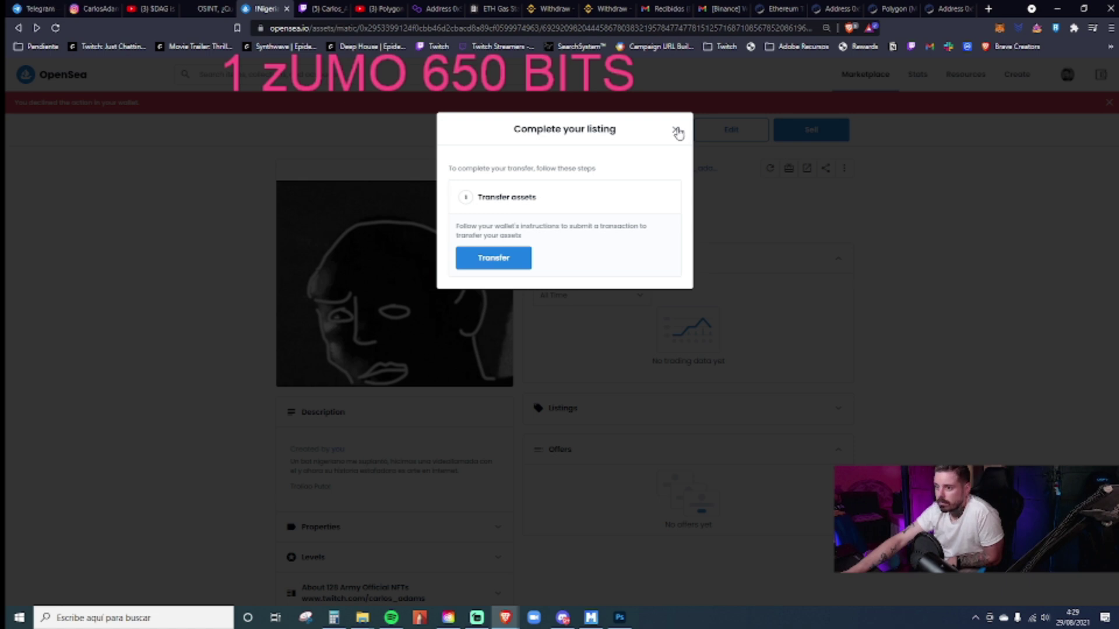
left_click(676, 129)
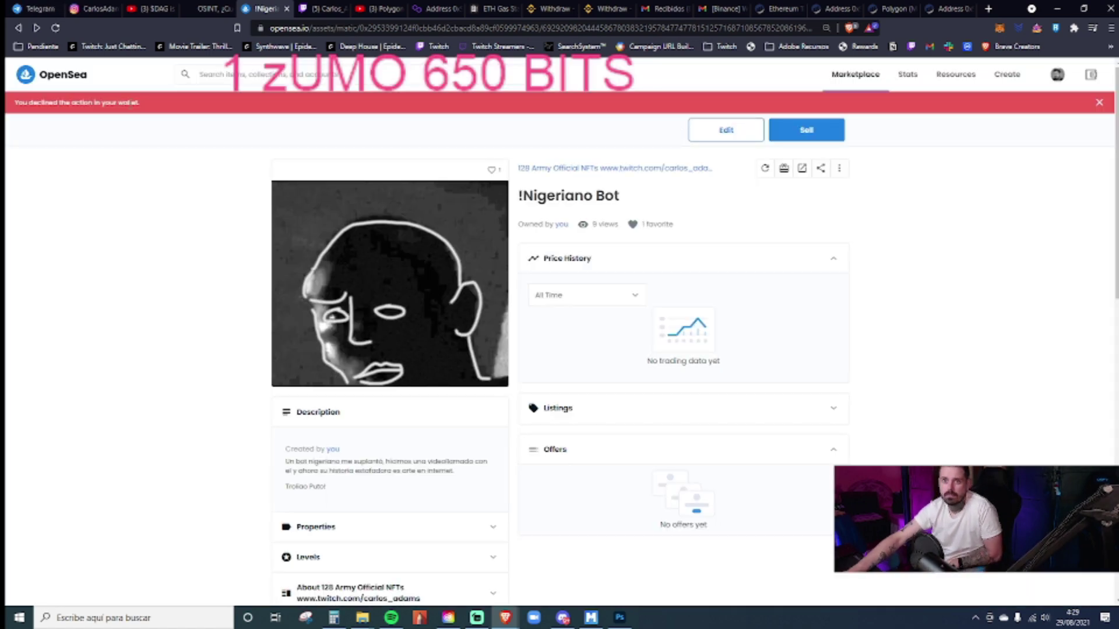
- Search Google in a new tab for "You declined the action in your wallet. opensea error"
left_click_drag(149, 104, 7, 111)
key("ctrl+c")
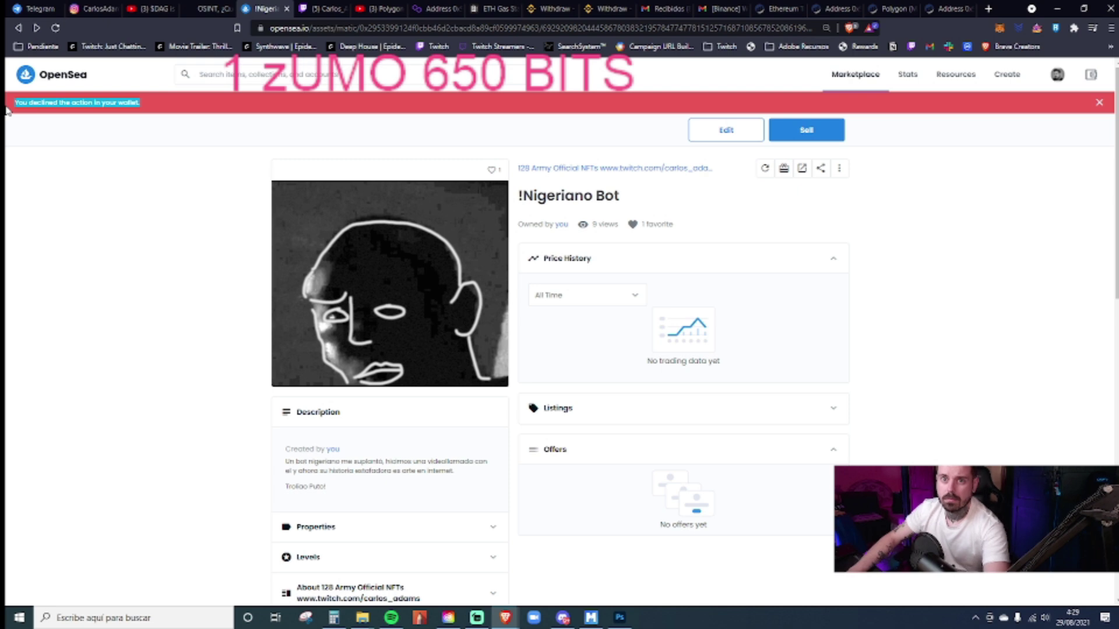
left_click(988, 9)
key("ctrl+v")
type("op")
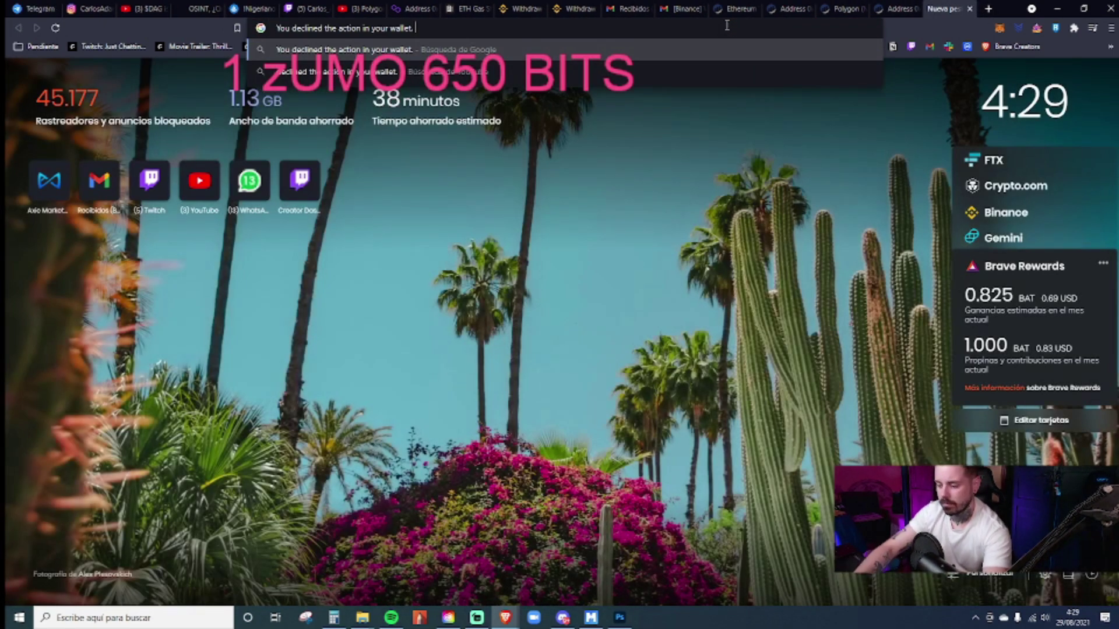
type("ensea error")
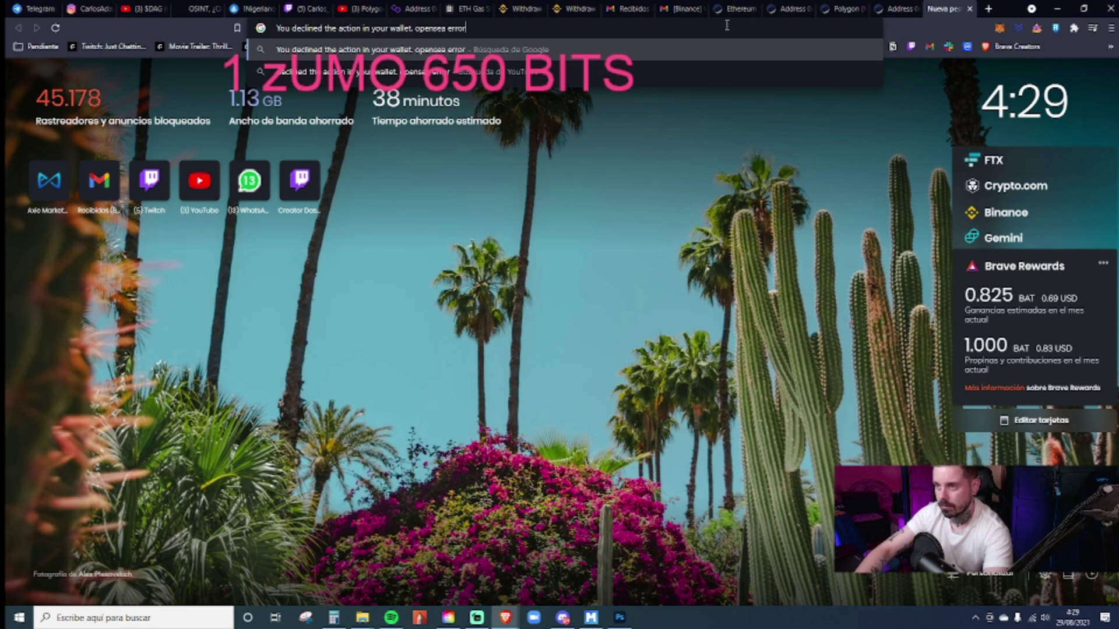
key("Return")
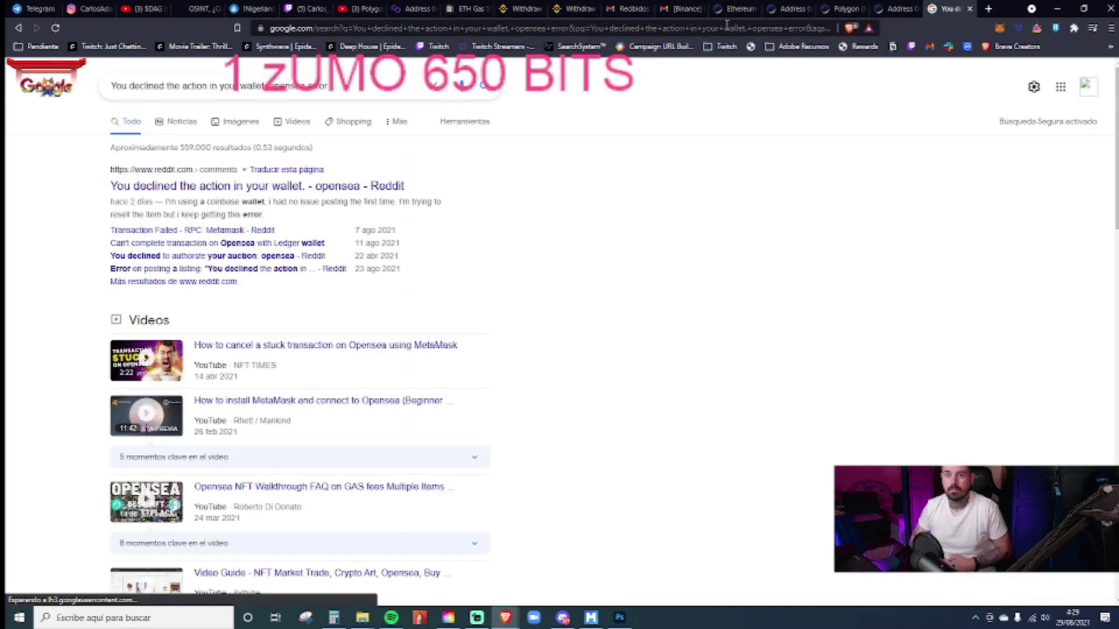
left_click(270, 186)
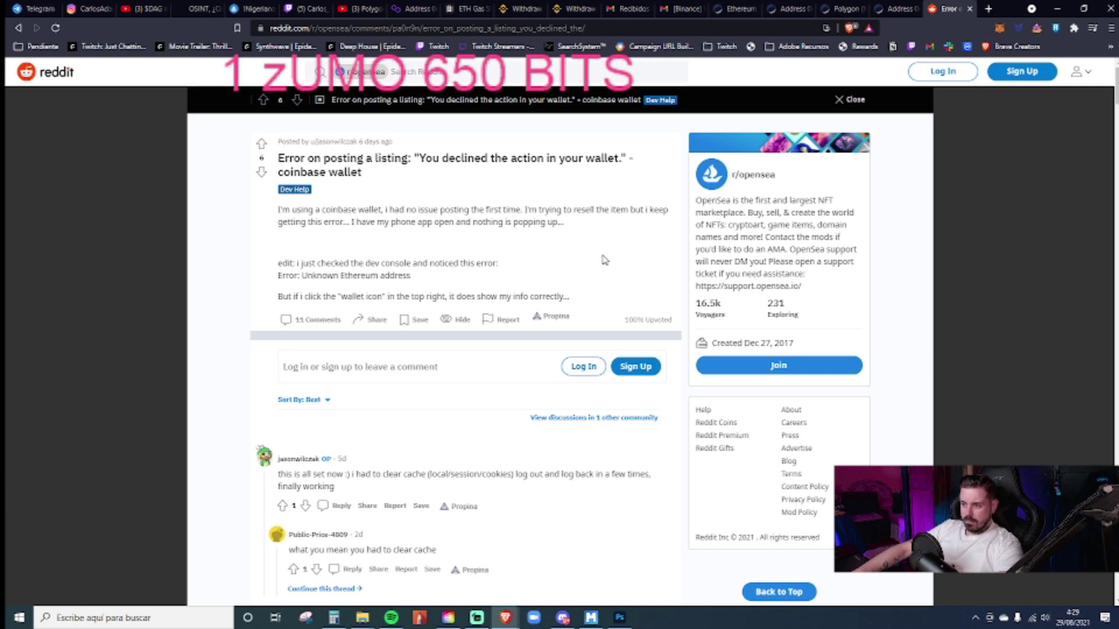
scroll(604, 261, "down", 3)
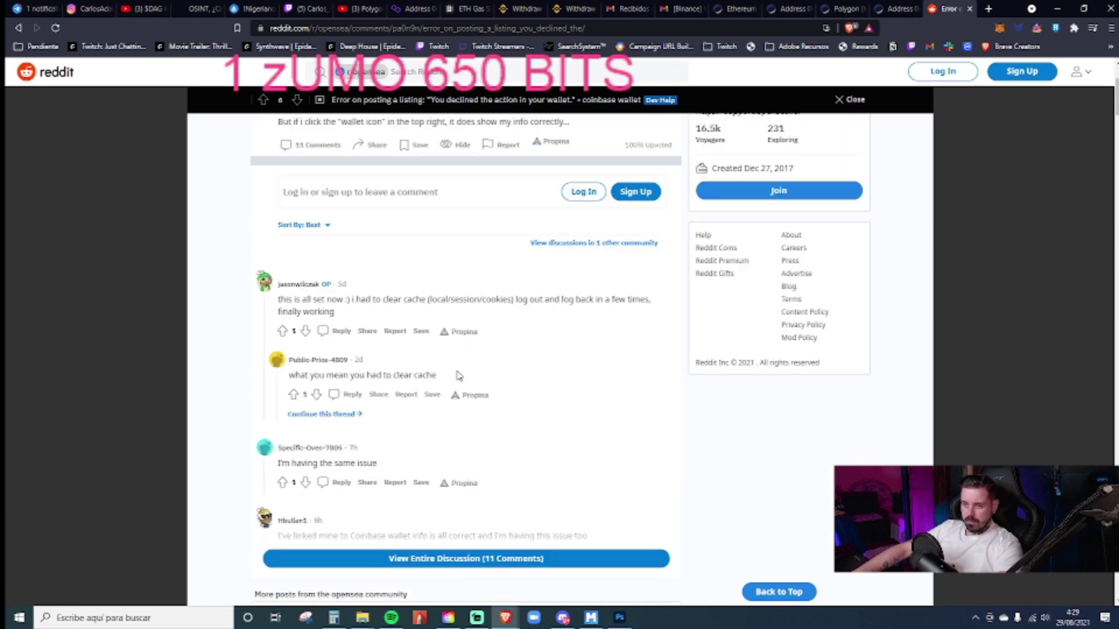
scroll(379, 425, "up", 3)
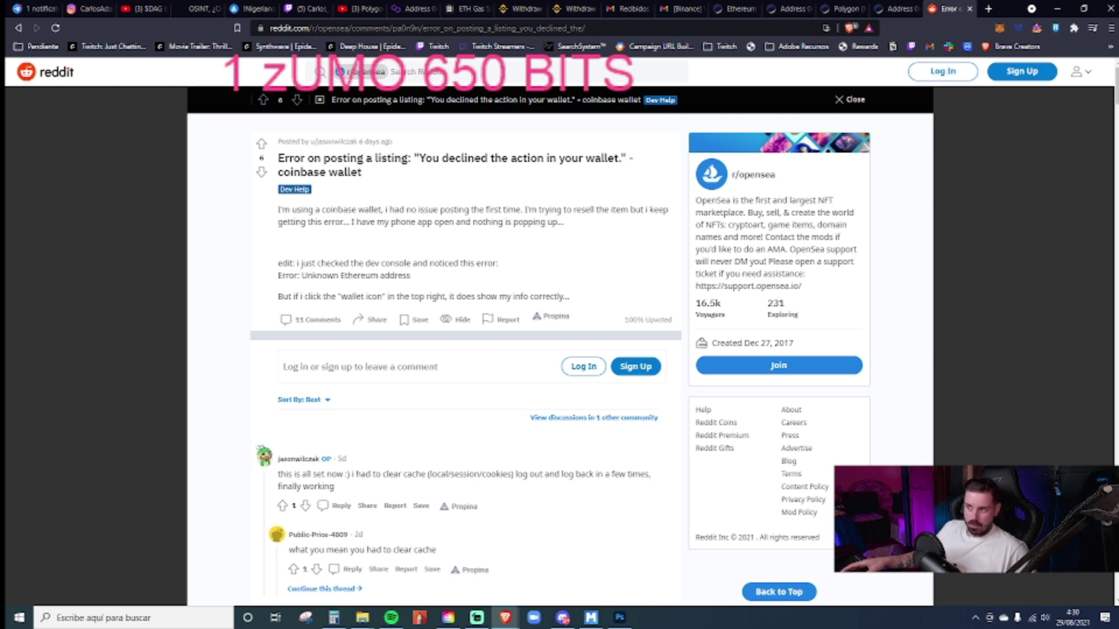
scroll(509, 387, "down", 4)
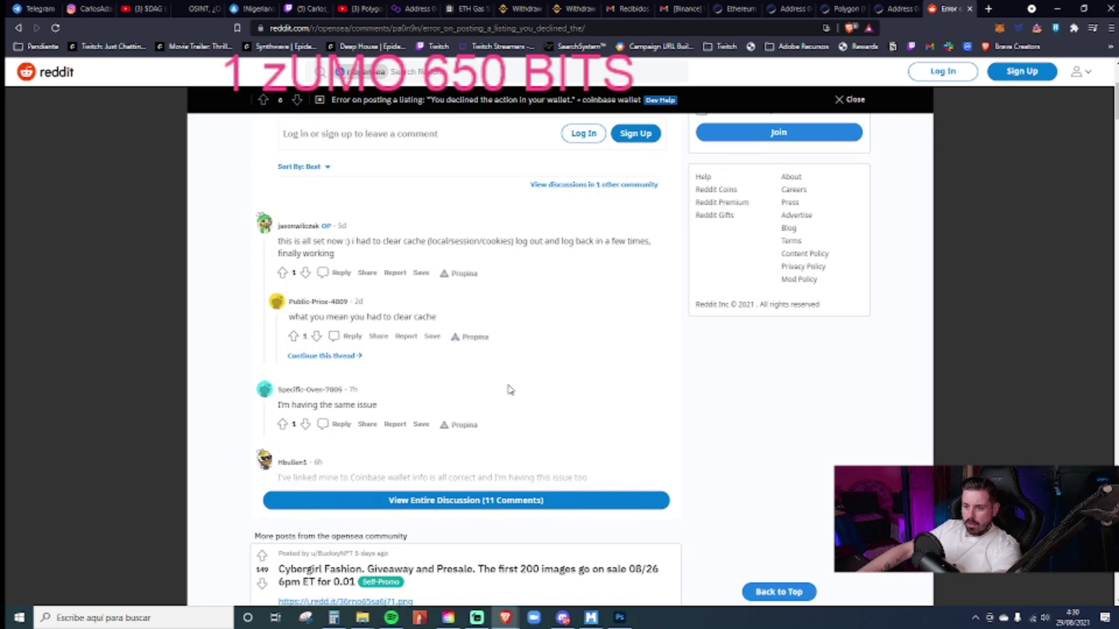
left_click(436, 500)
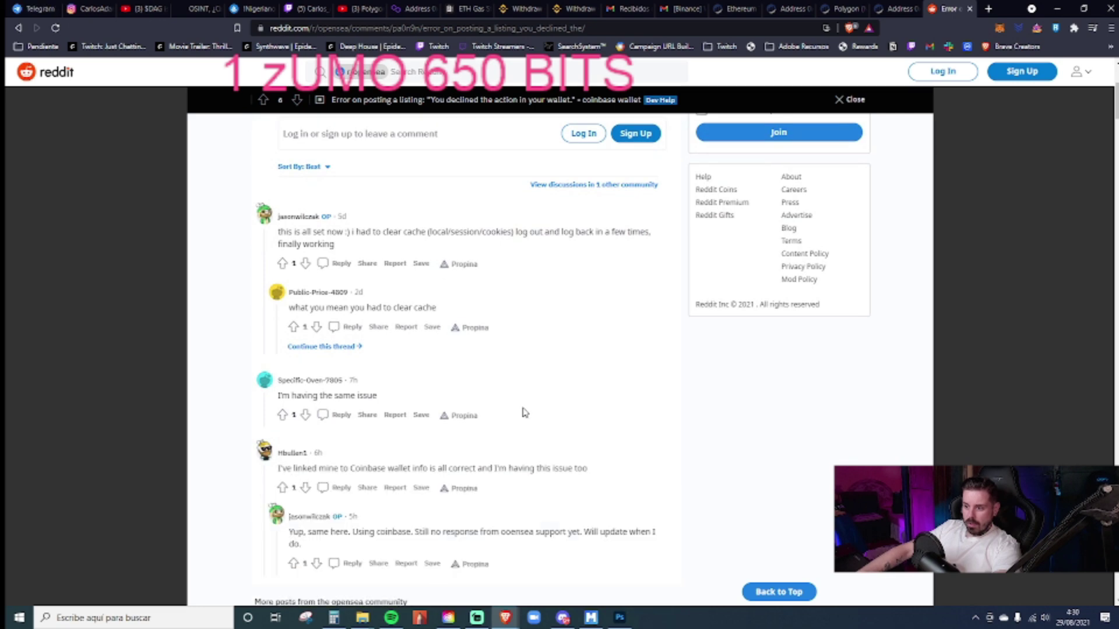
scroll(524, 412, "down", 2)
scroll(522, 408, "up", 6)
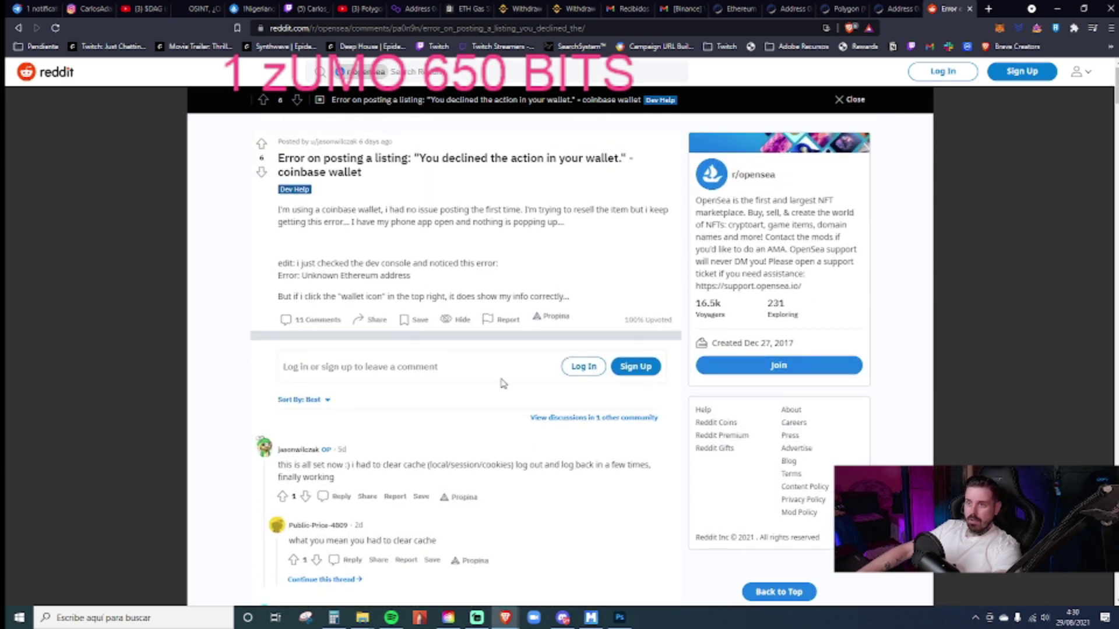
left_click(18, 28)
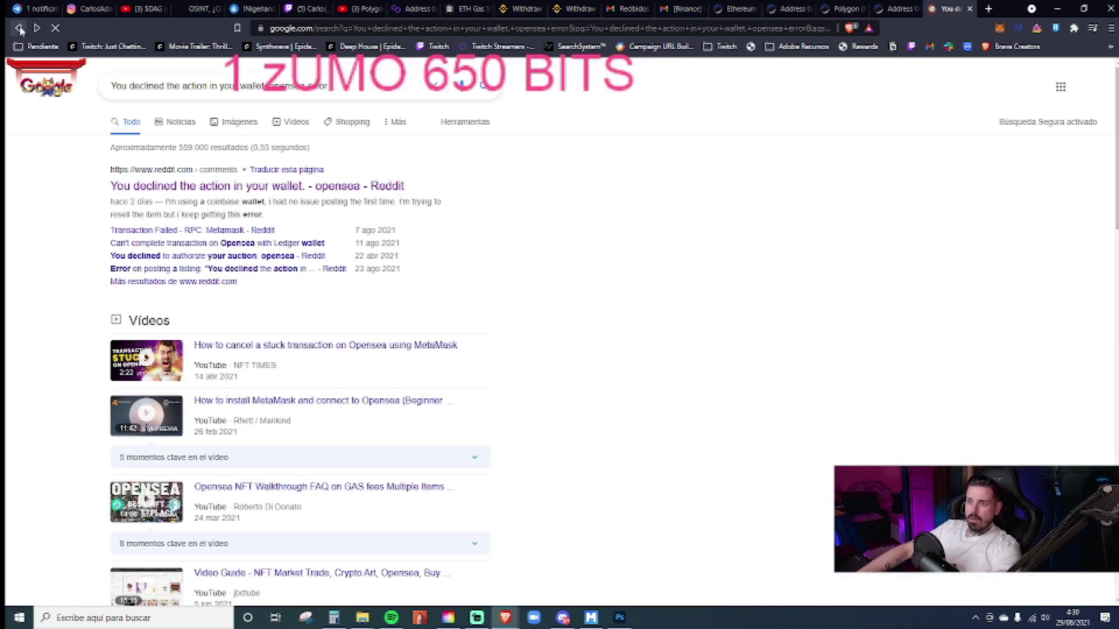